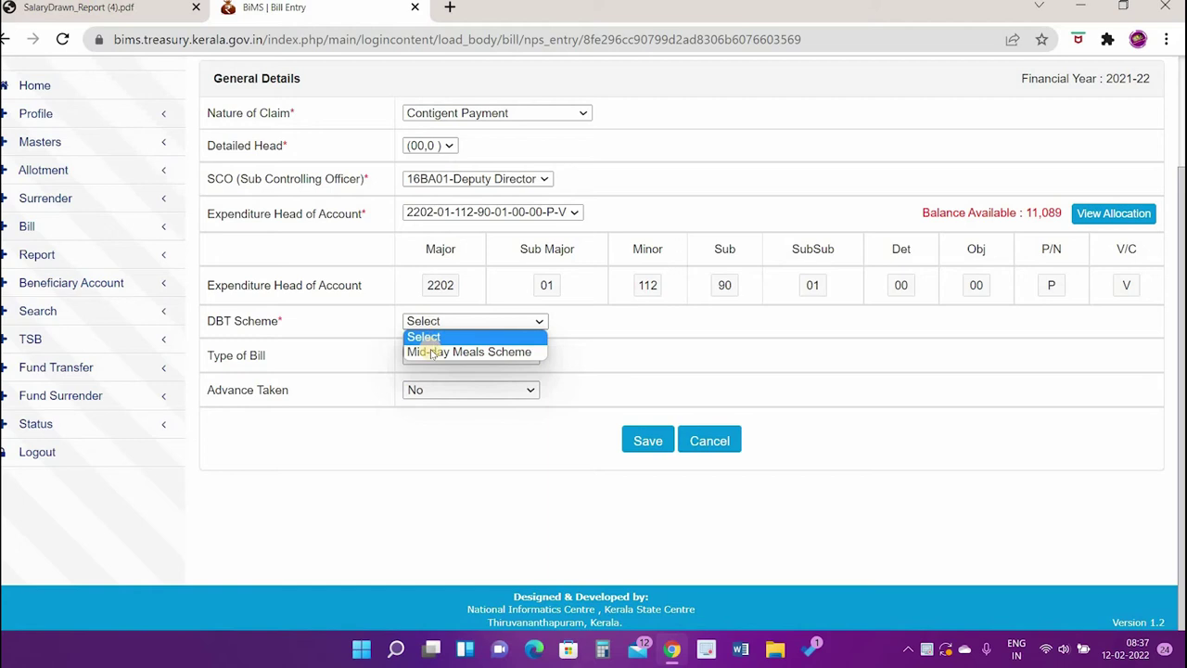
Set the DBT scheme to Mid-day Meals Scheme, leave it a Settlement bill with no advance taken, and save the general details.
left_click(431, 353)
key("Tab")
key("Tab")
key("Tab")
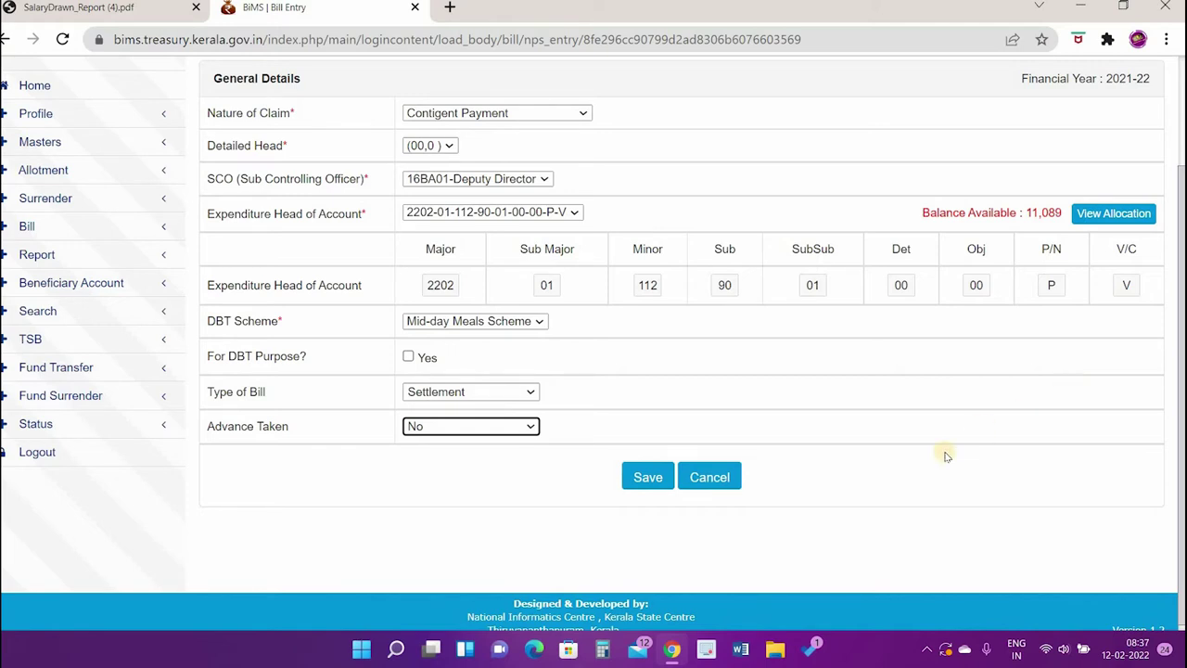
left_click(660, 478)
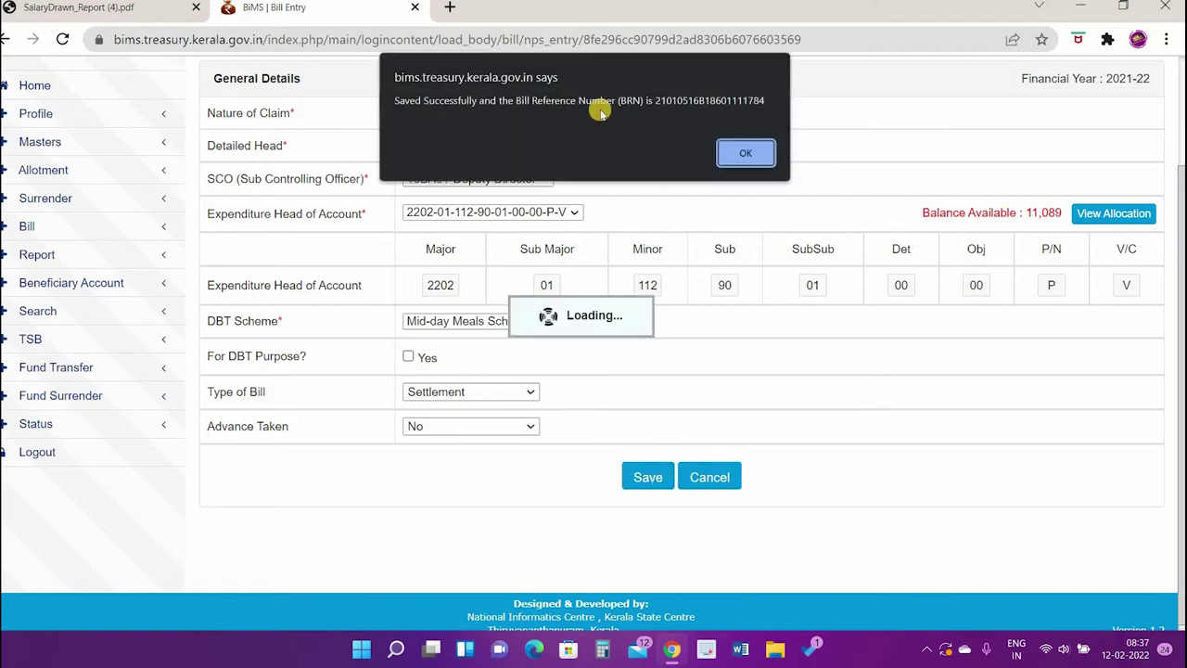
left_click(744, 156)
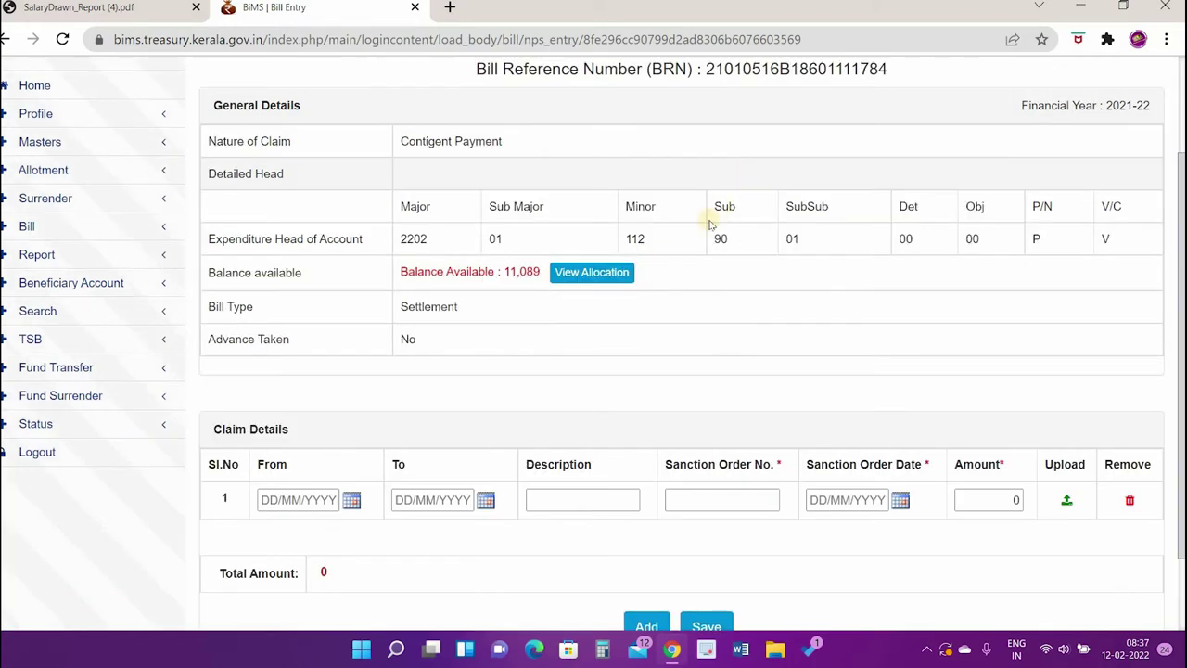
Set the claim period in the first claim row from 01/02/2022 to 12/02/2022.
scroll(251, 365, "down", 3)
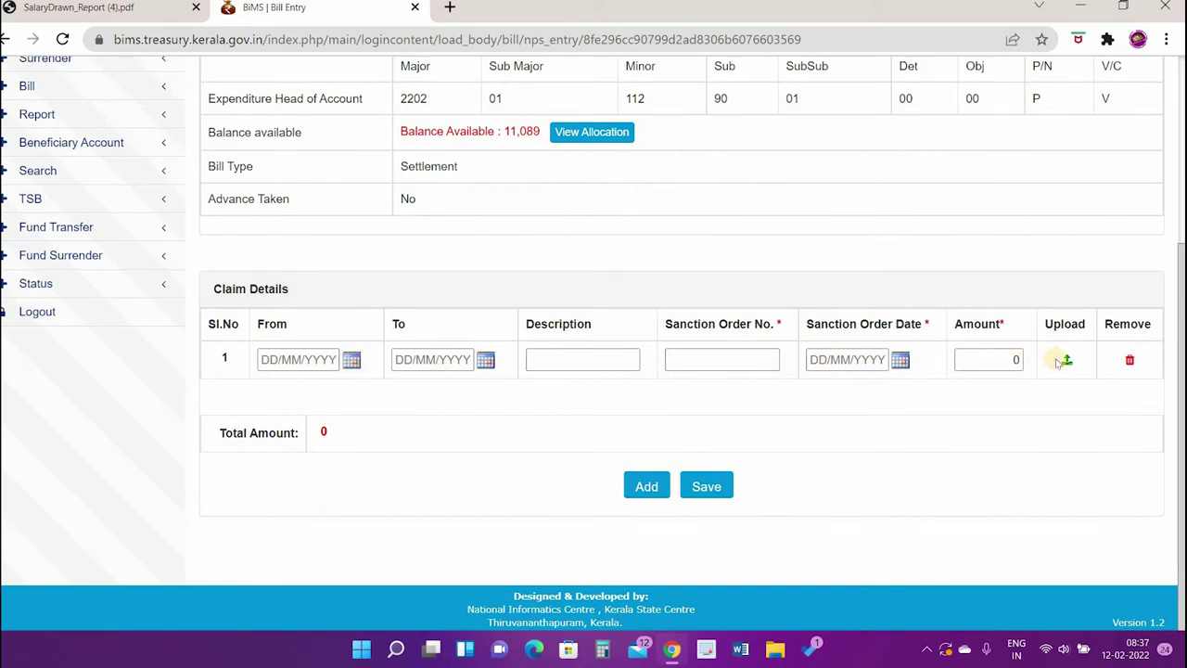
left_click(351, 358)
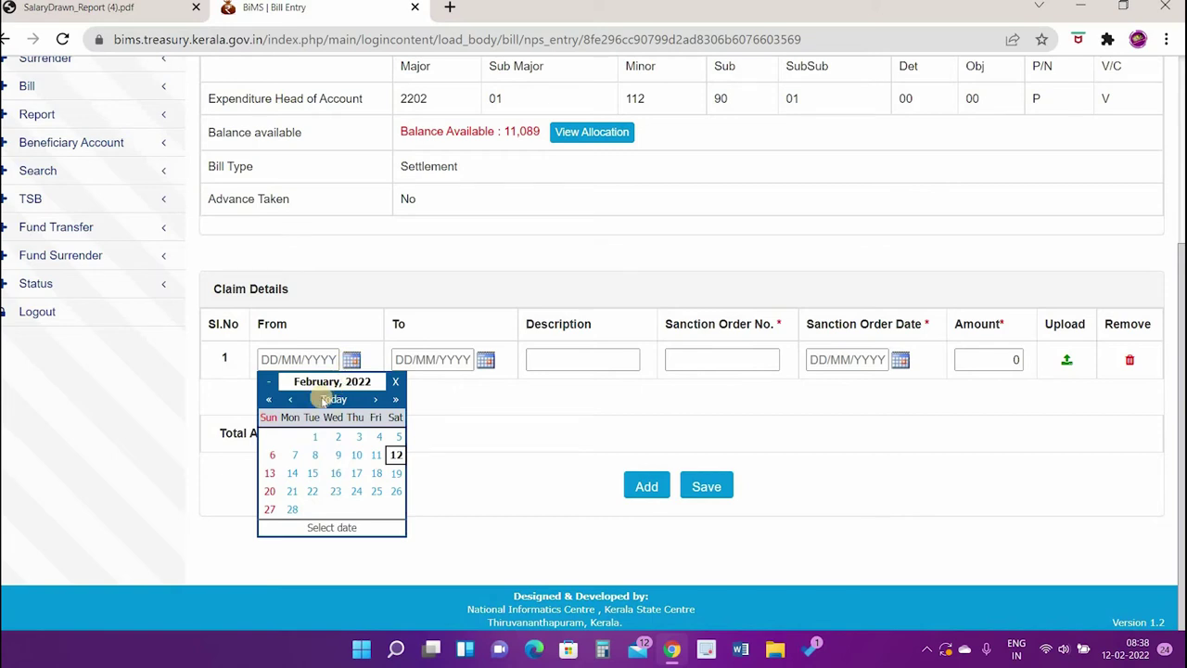
left_click(315, 437)
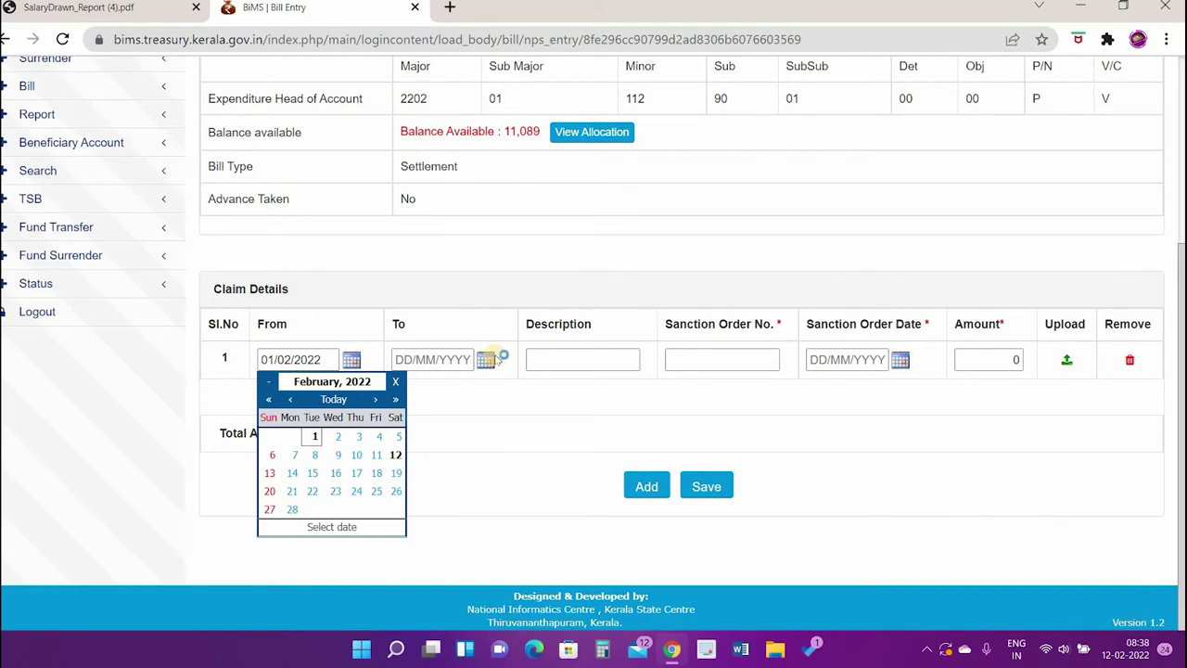
left_click(486, 359)
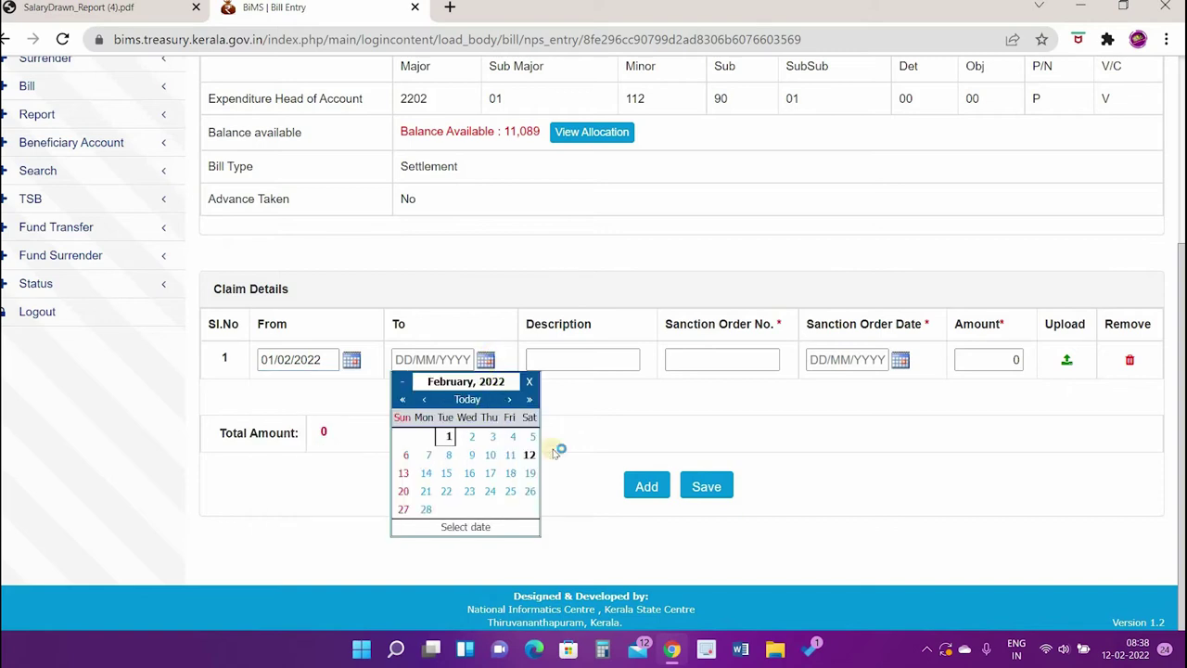
left_click(530, 455)
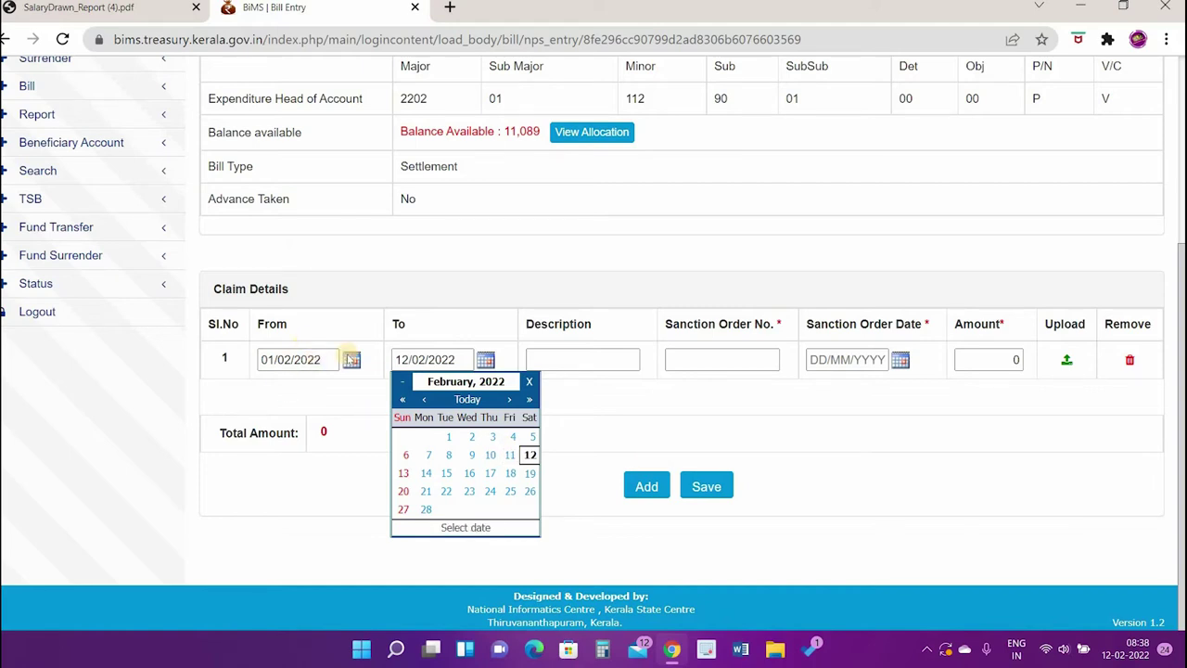
left_click(662, 417)
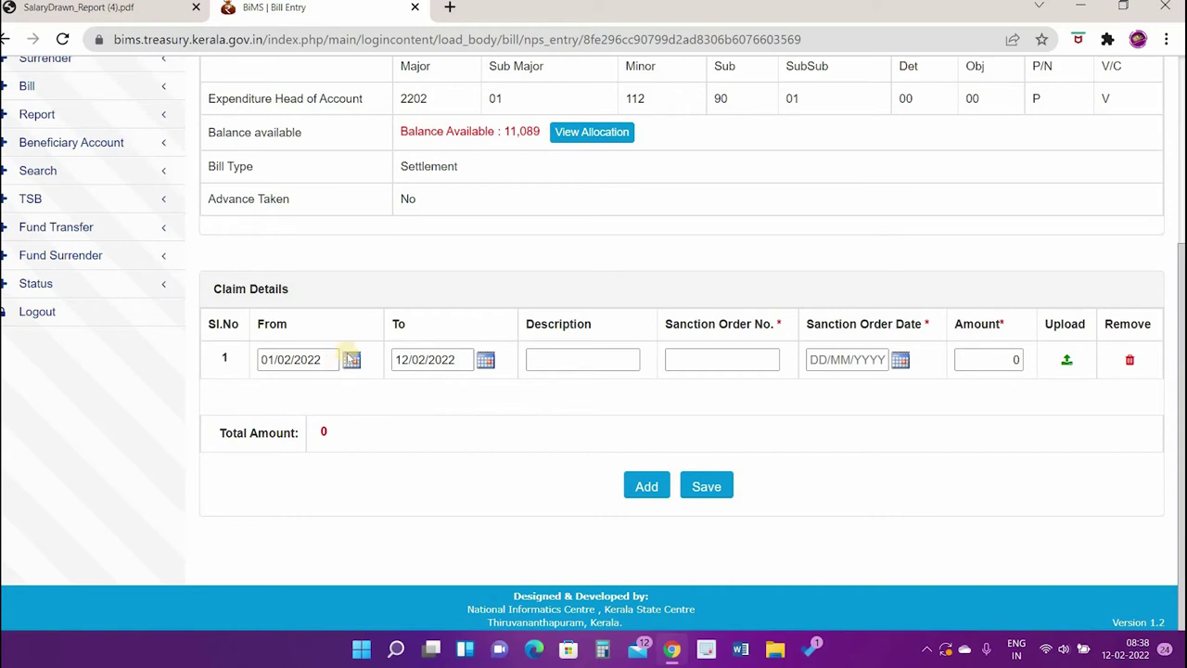
Change the claim period to run from 01/01/2022 to 31/01/2022.
left_click(351, 359)
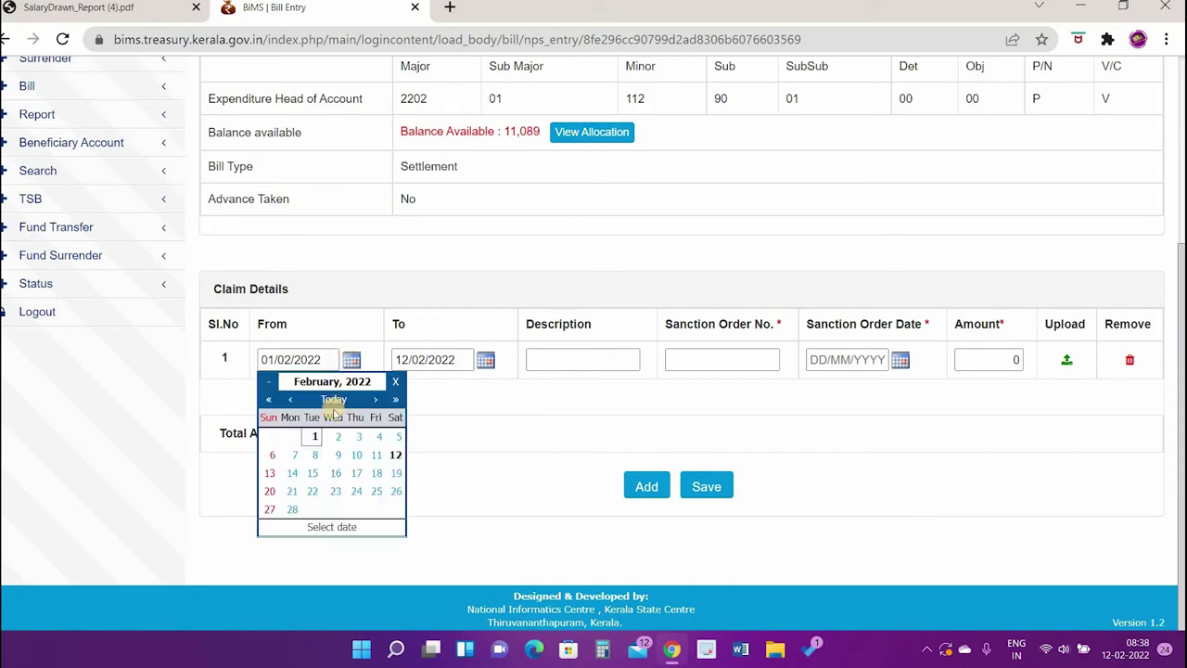
left_click(286, 399)
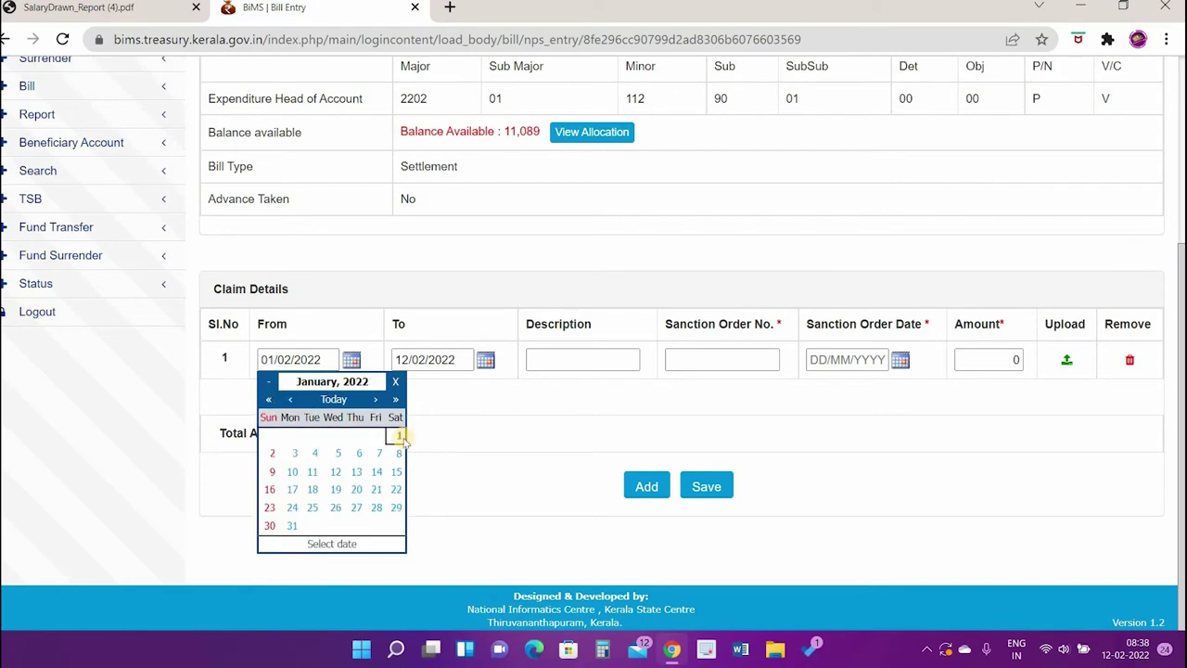
left_click(396, 436)
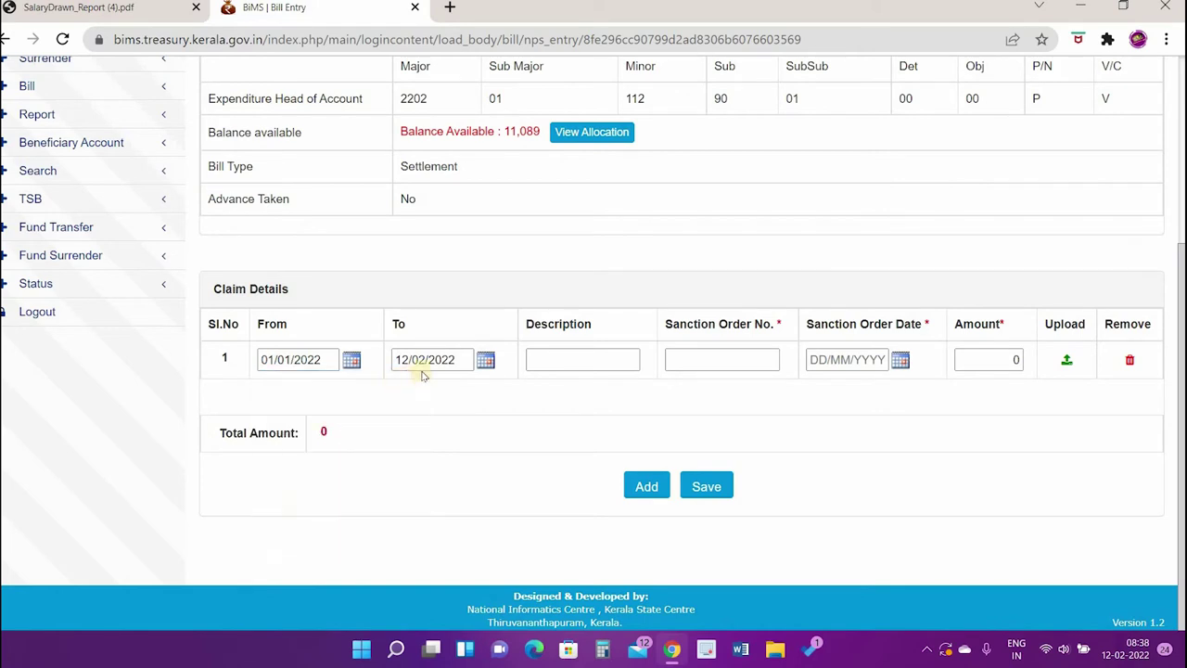
triple_click(479, 359)
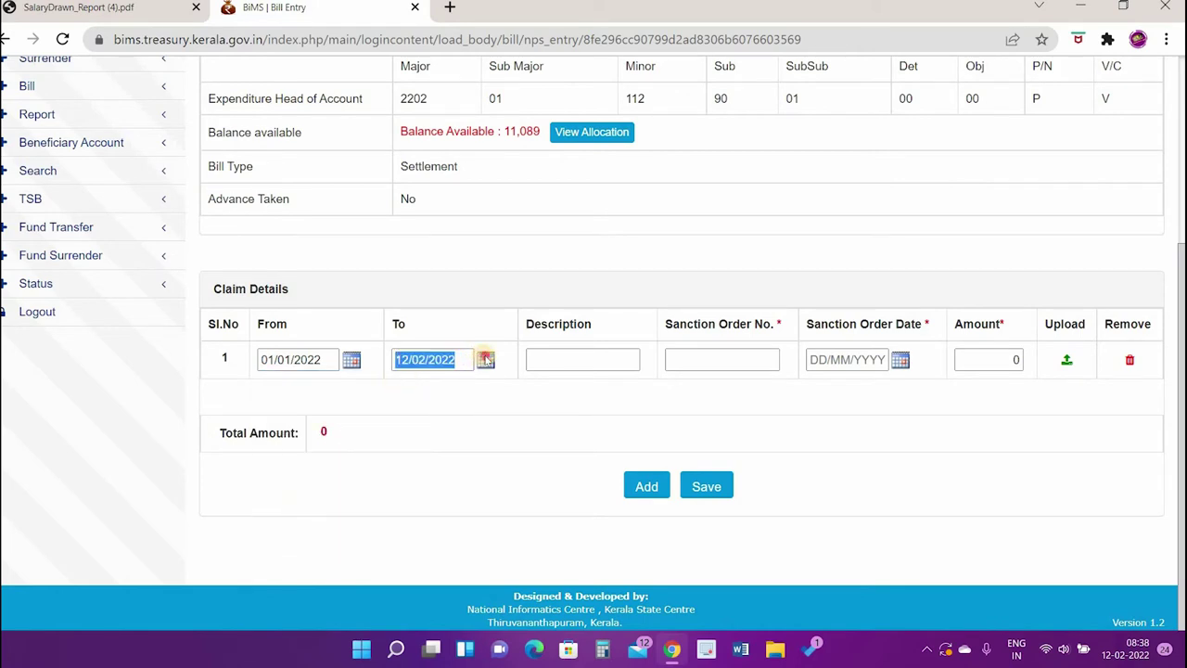
left_click(485, 360)
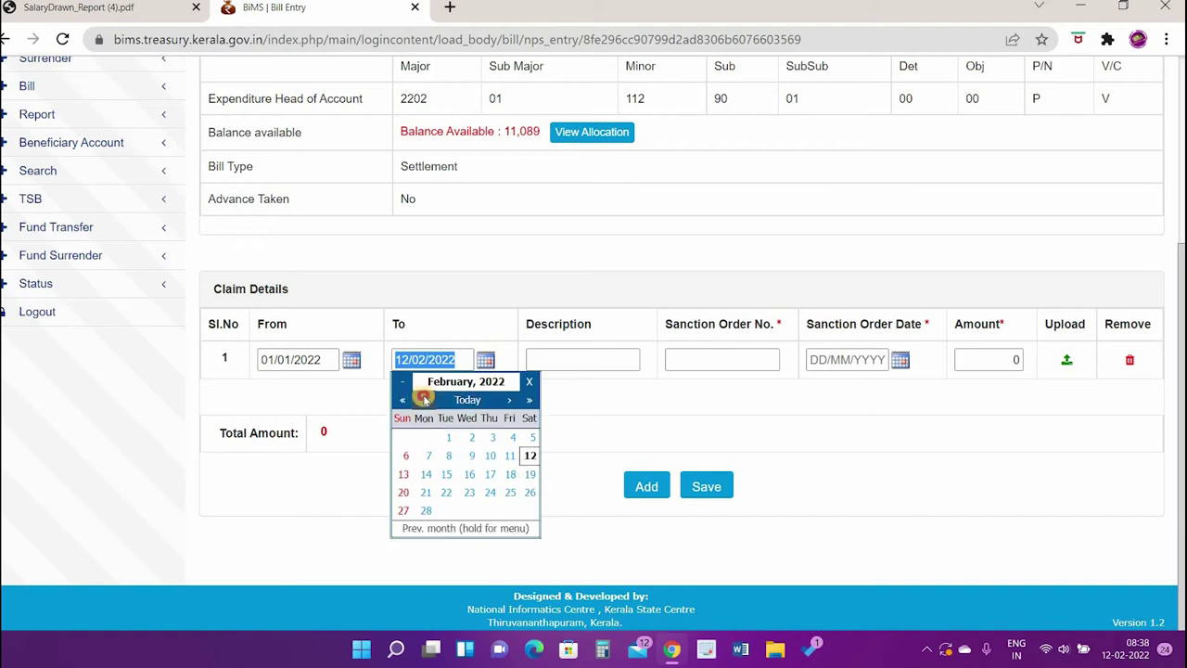
left_click(424, 400)
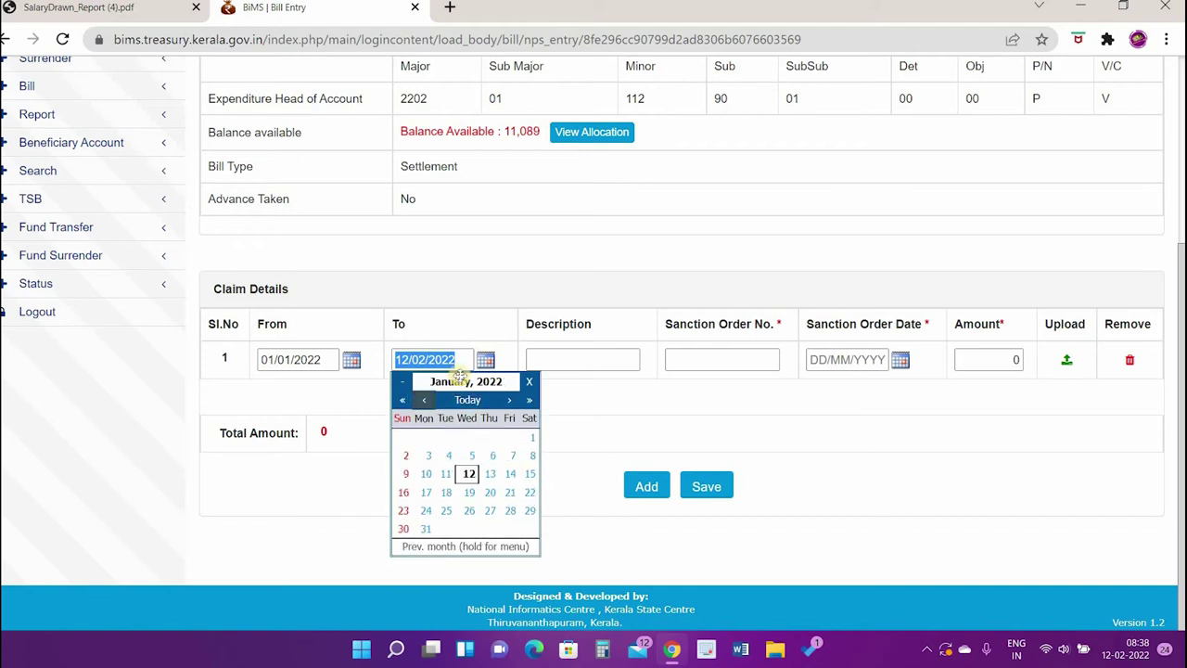
left_click(426, 527)
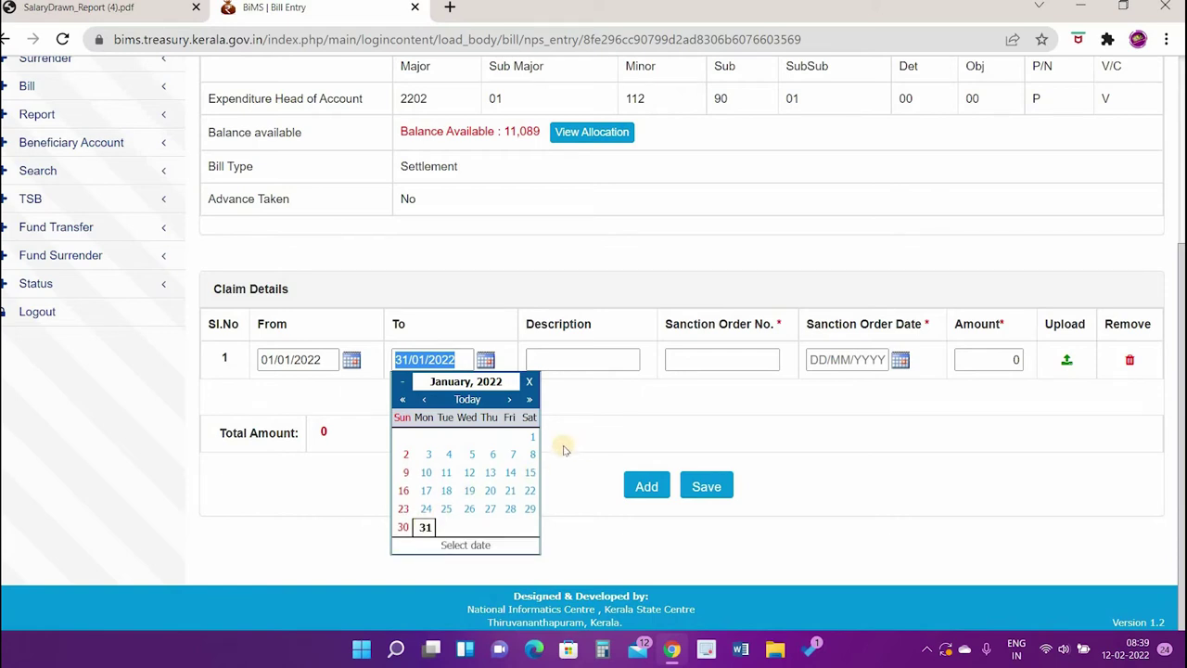
Fill in the claim with description Cooking Cost, the sanction order number, sanction order date 08/02/2022 and amount 5008, and save it.
left_click(586, 358)
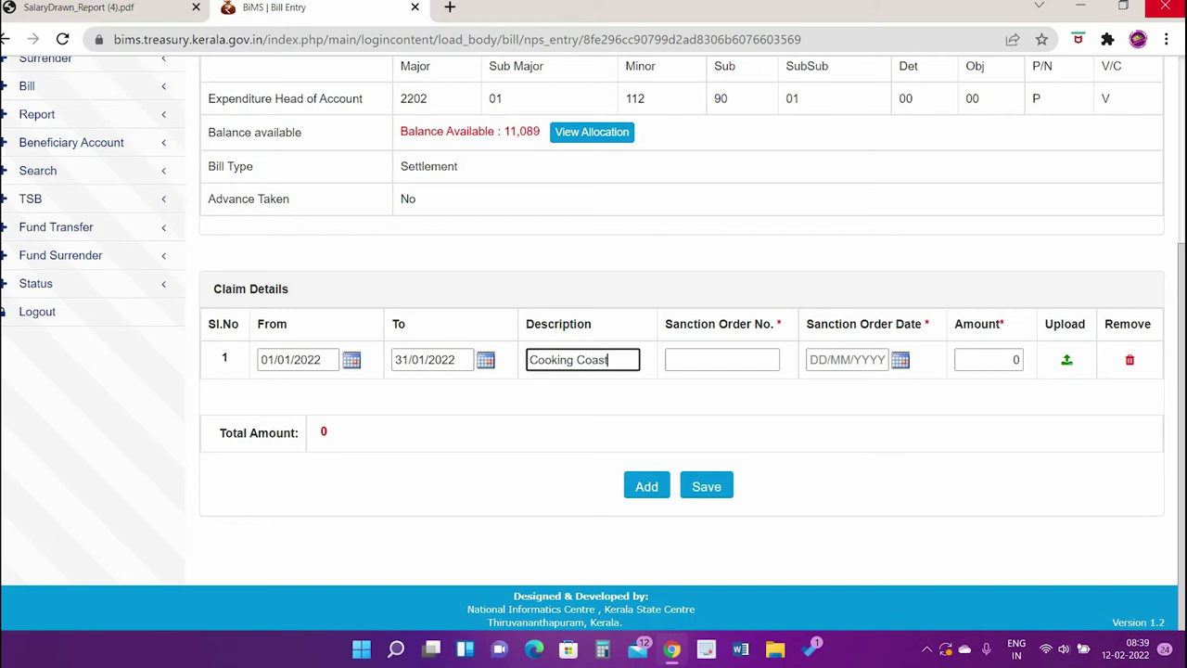
left_click(707, 486)
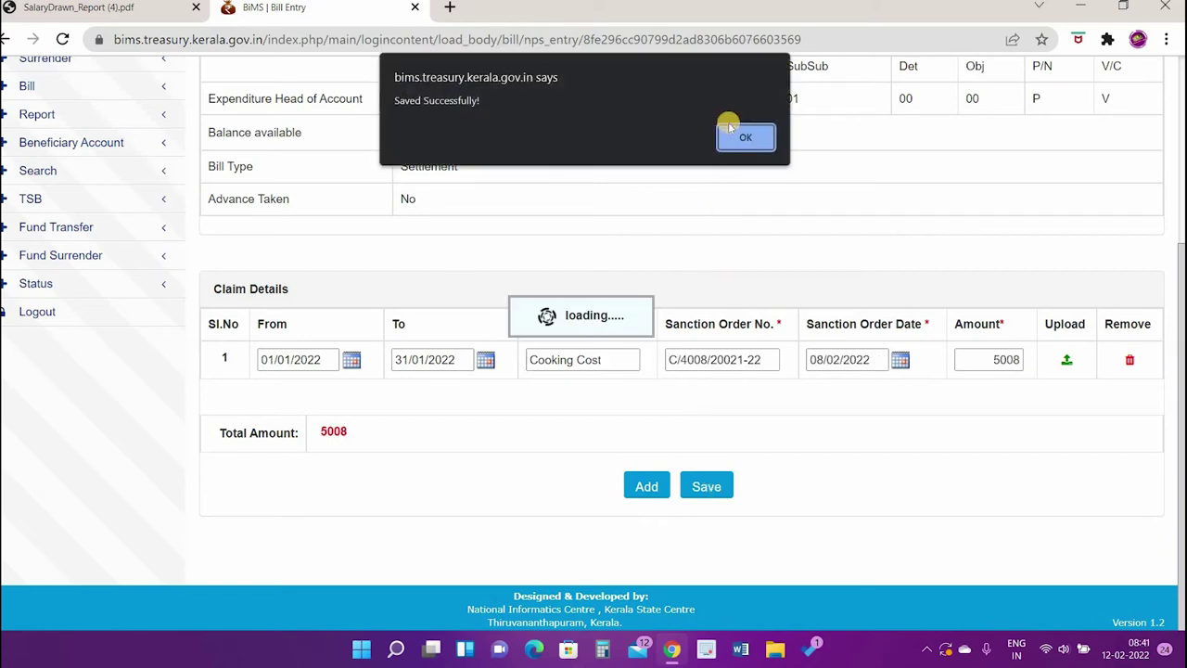
key("Return")
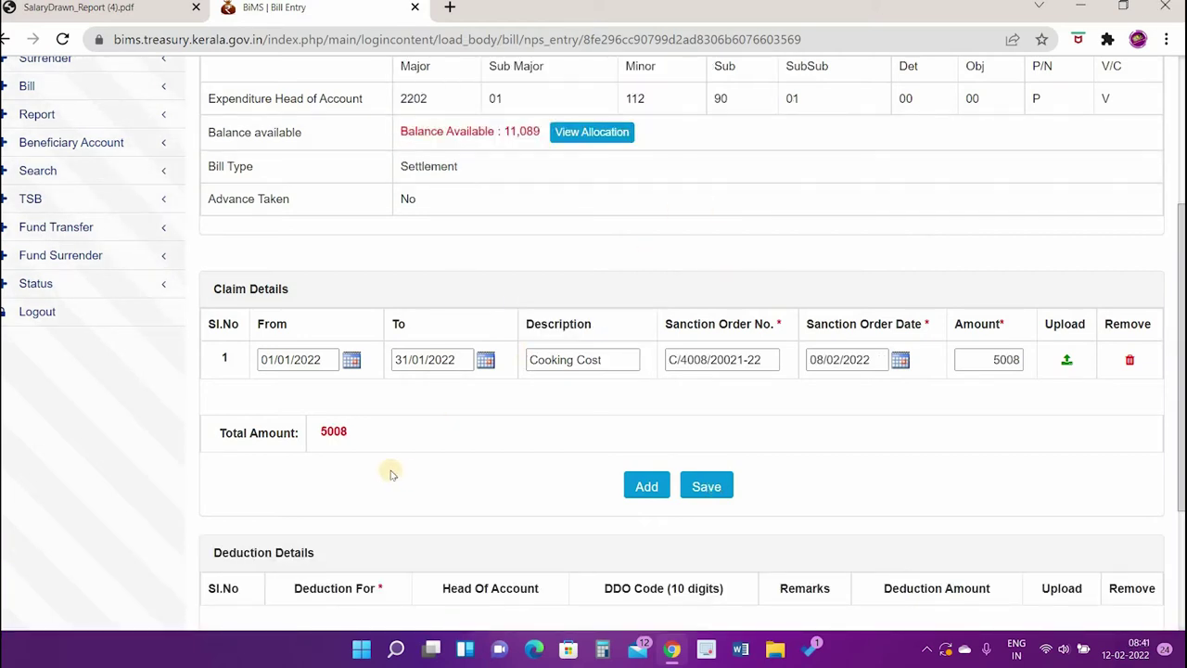
Skip the deduction details for this bill.
scroll(391, 474, "down", 3)
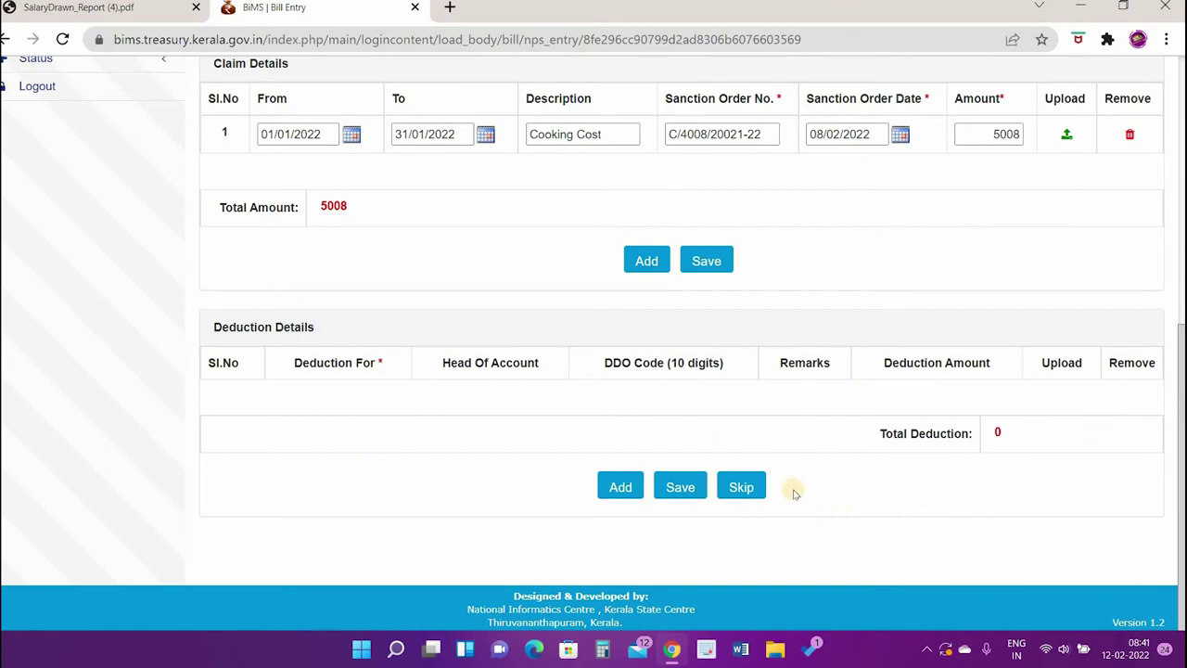
left_click(742, 489)
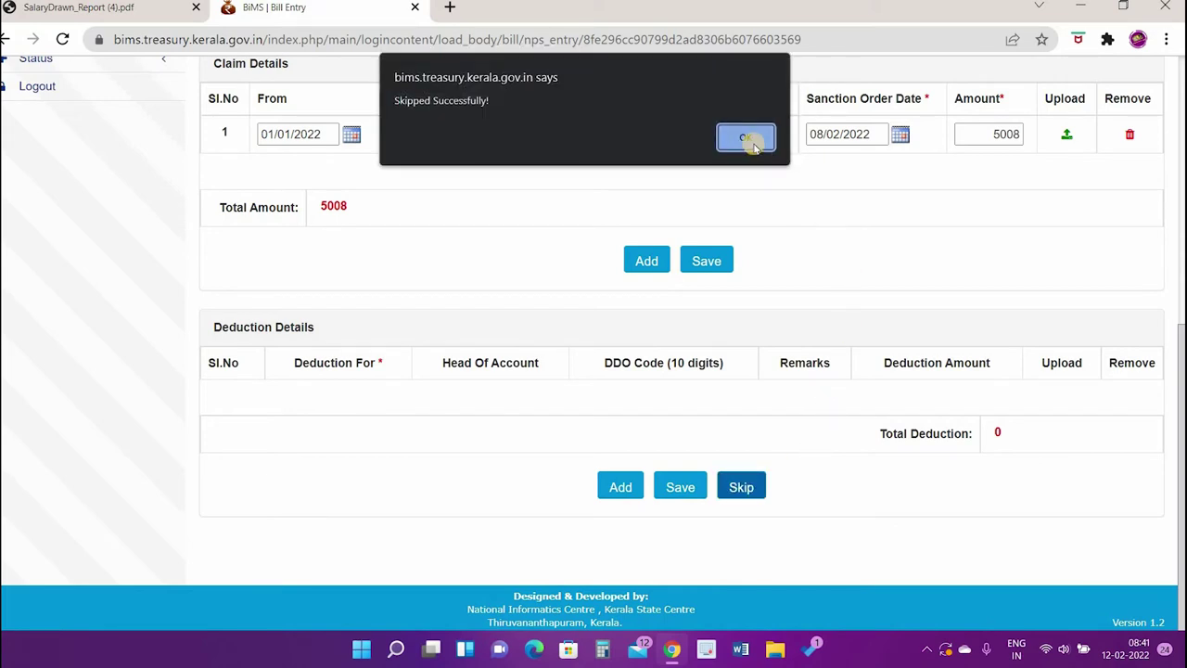
left_click(746, 138)
Check the beneficiary pick list for existing beneficiaries, and close it.
scroll(710, 264, "down", 3)
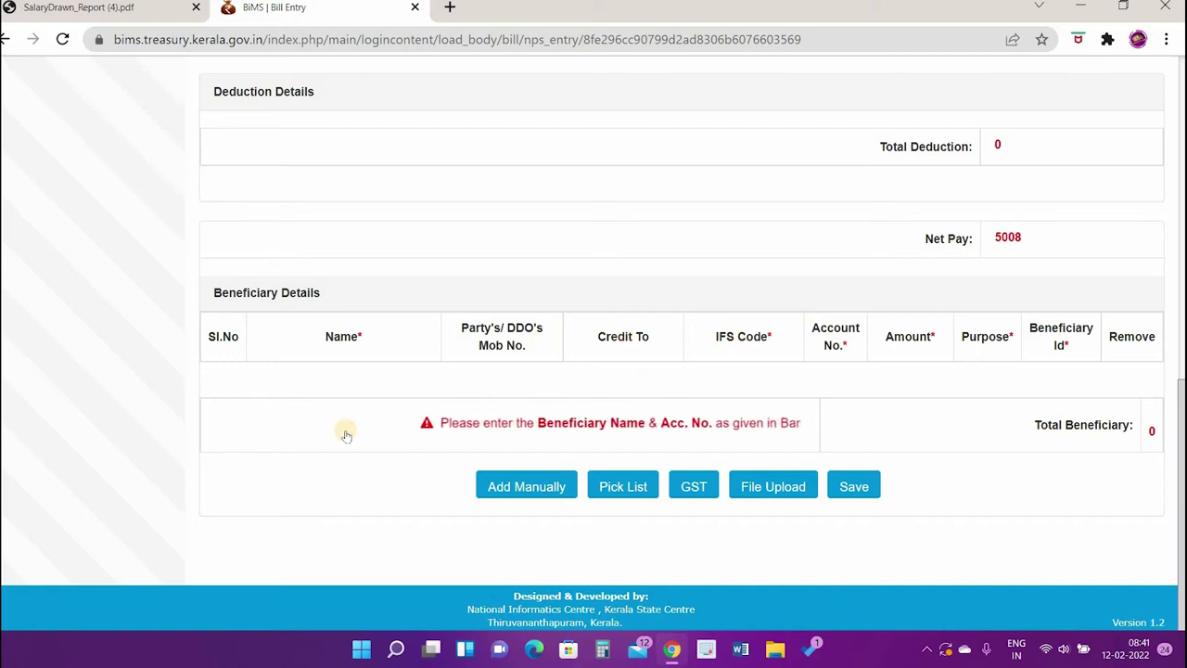
left_click(622, 488)
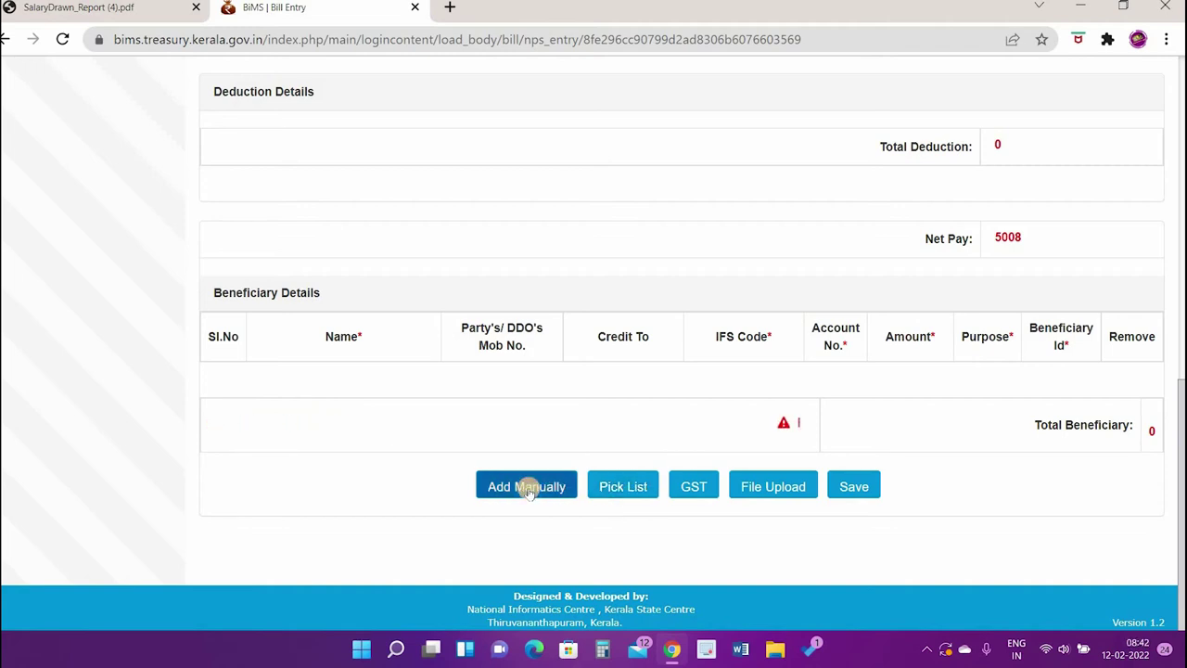
left_click(636, 491)
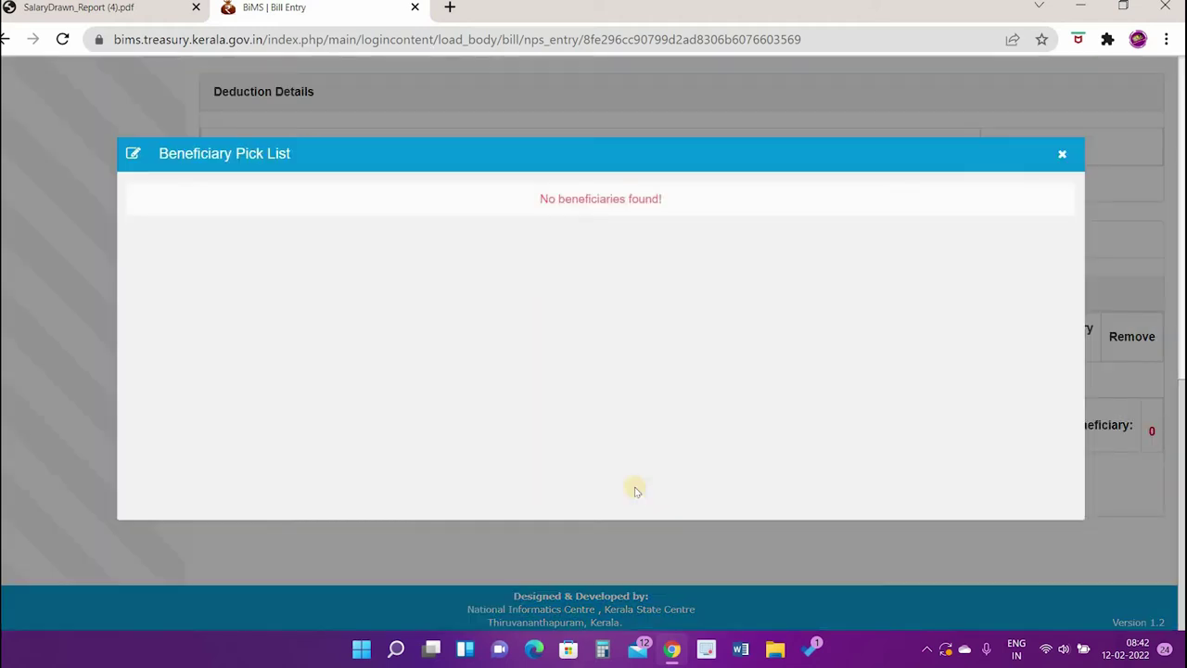
left_click(1060, 152)
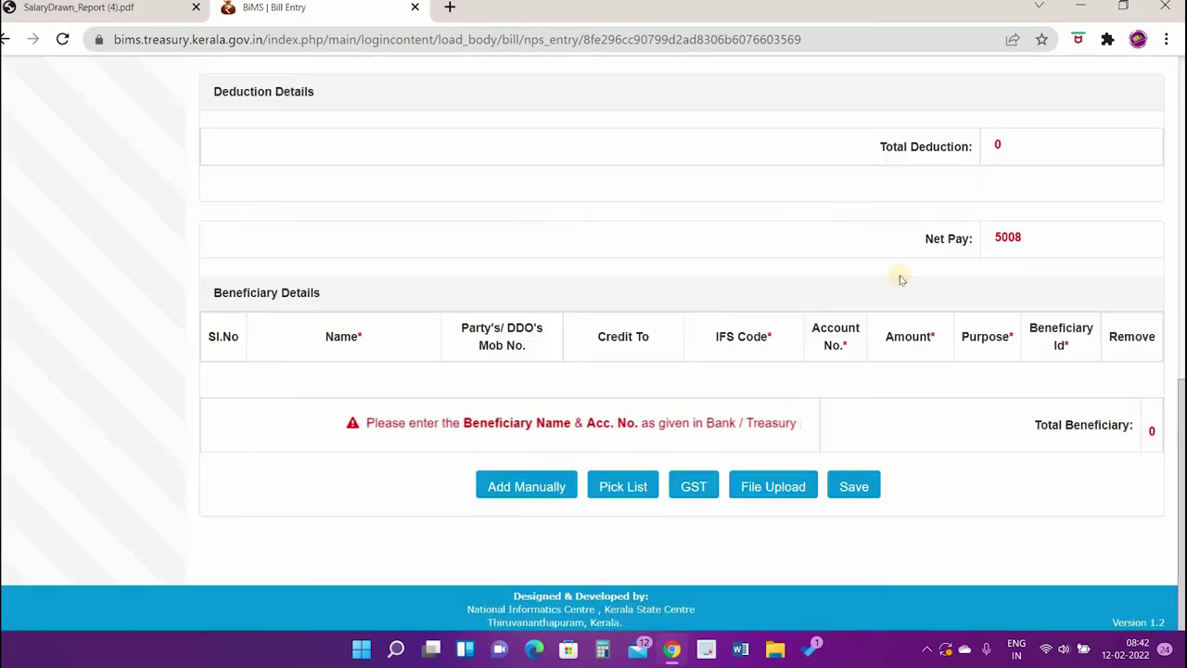
Add a beneficiary row manually with the name GOVT LPS ANDOORKONAM.
left_click(527, 487)
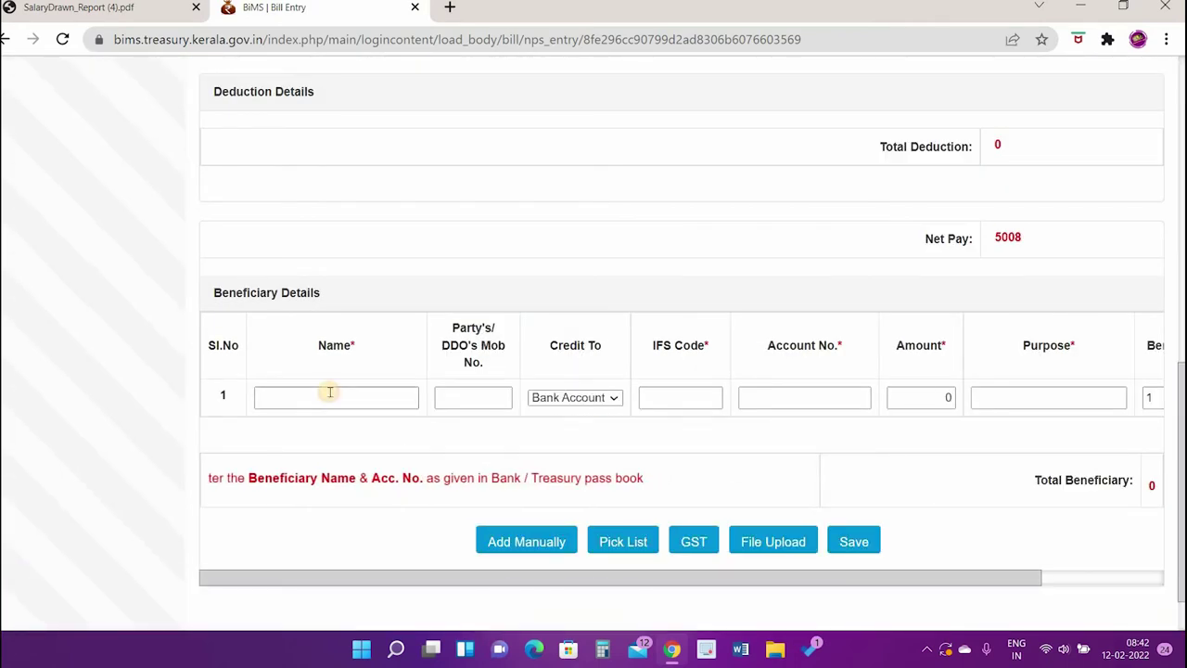
left_click(330, 392)
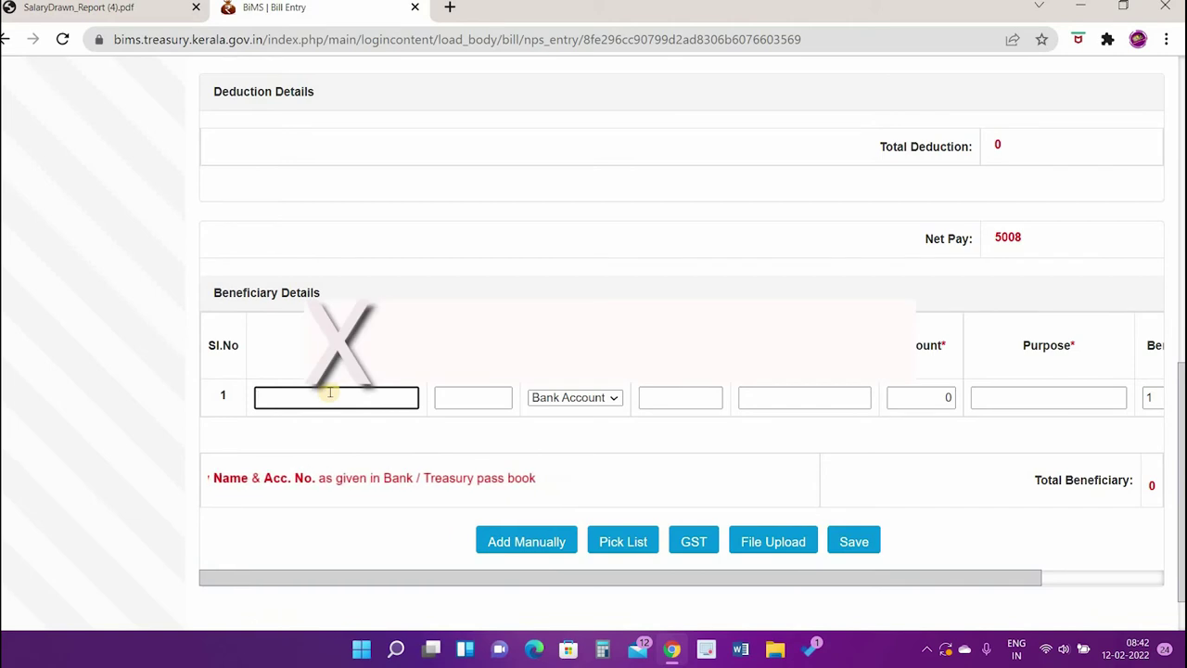
type("GOVT ")
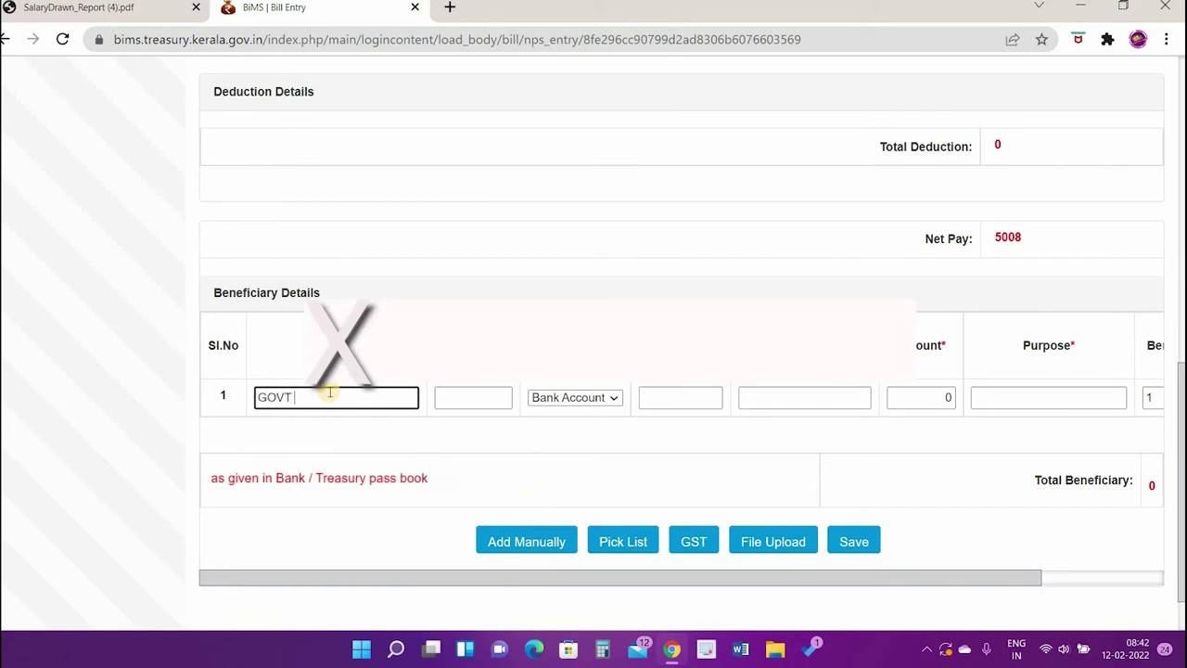
type("LPS")
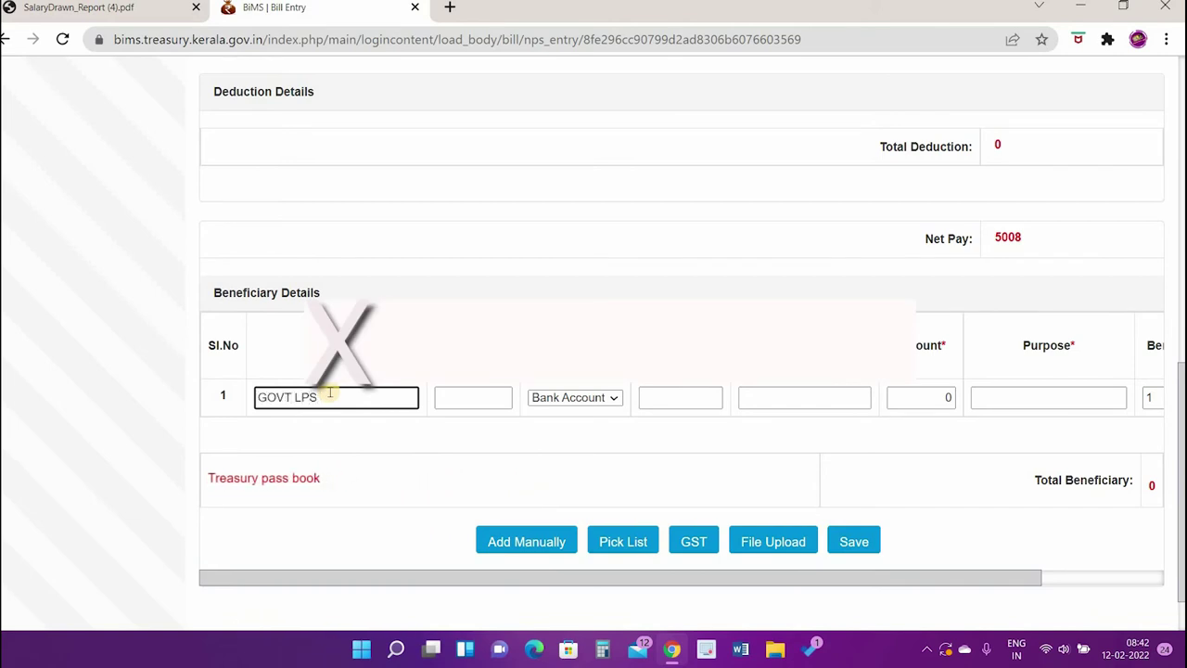
type(" AND")
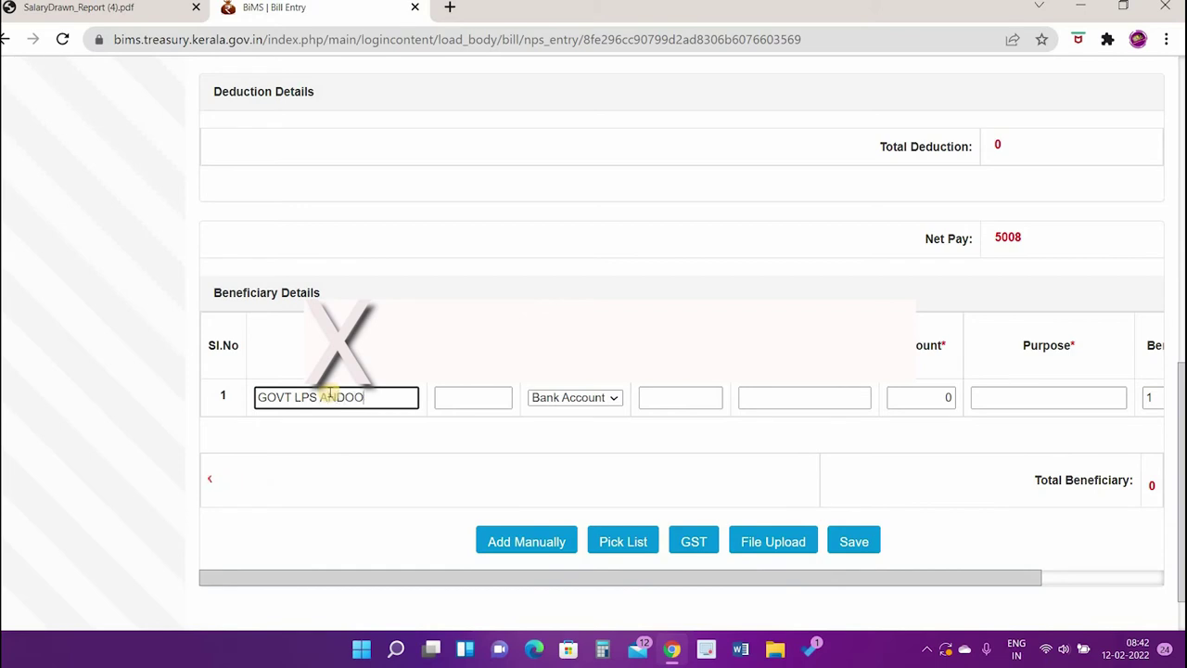
type("OORKONAM")
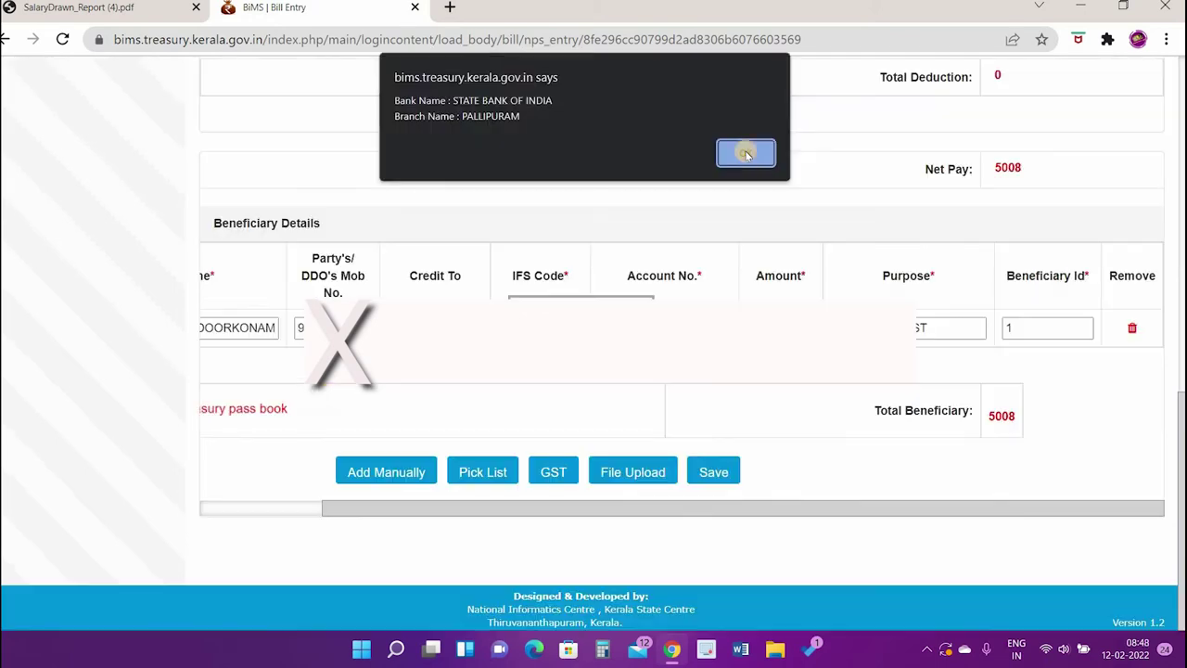
Complete the beneficiary's mobile number, IFS code and bank account number, with amount 5008 and purpose COOKING COST, and save the beneficiary details.
left_click(742, 149)
left_click(502, 474)
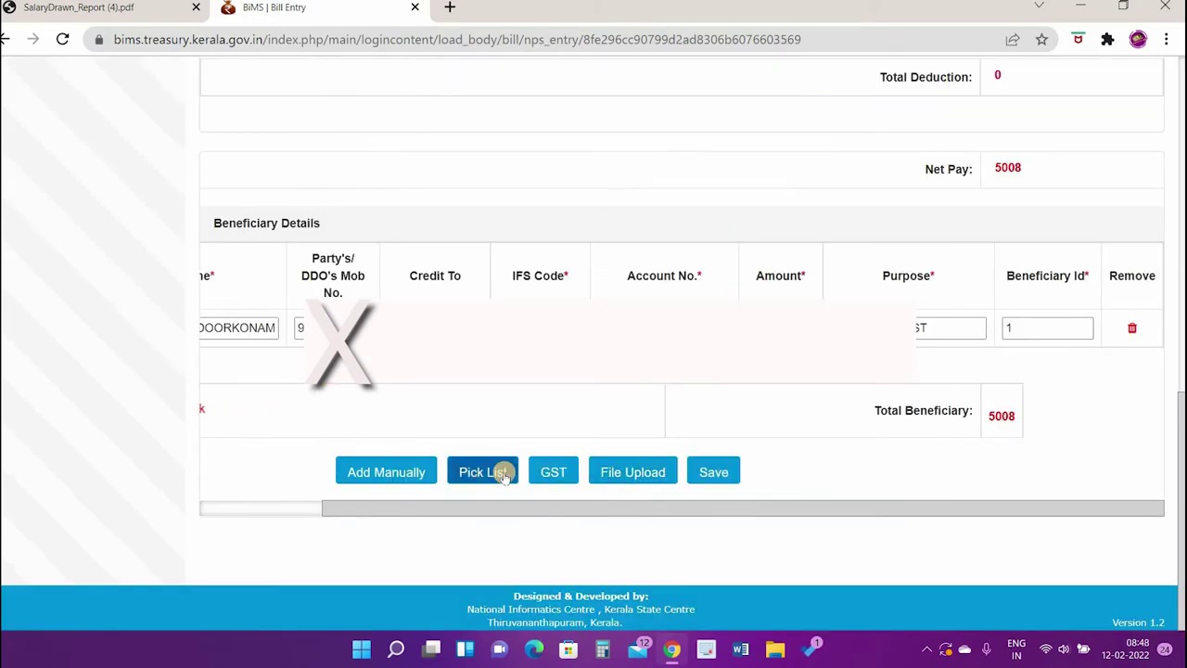
left_click(713, 472)
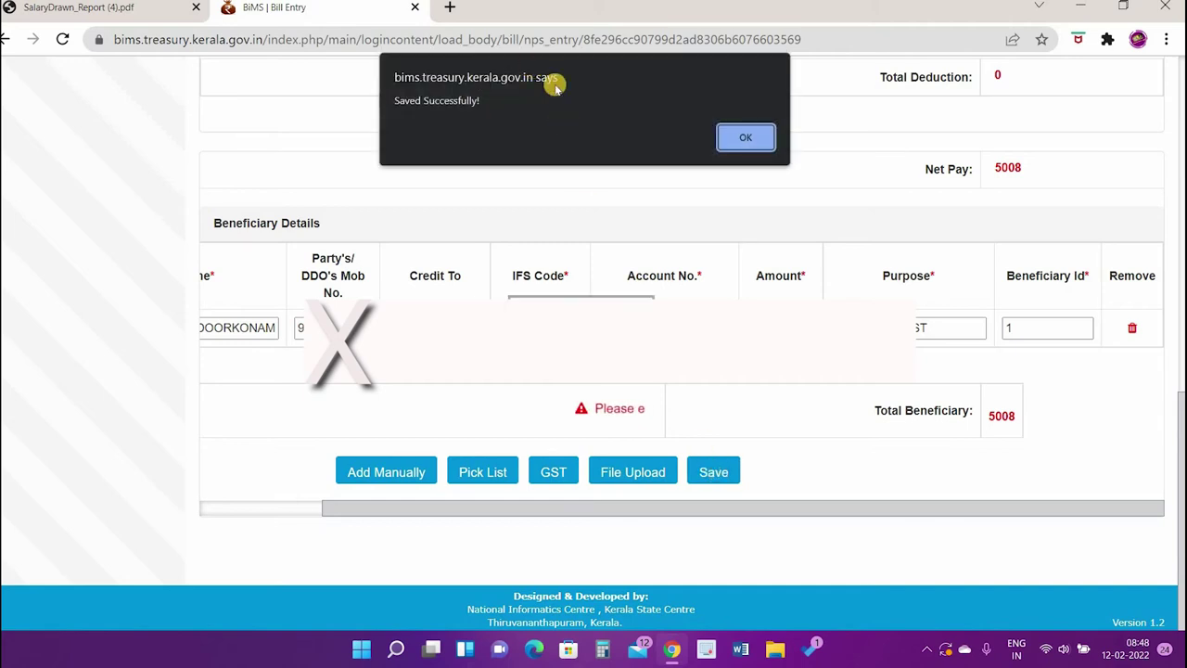
left_click(753, 135)
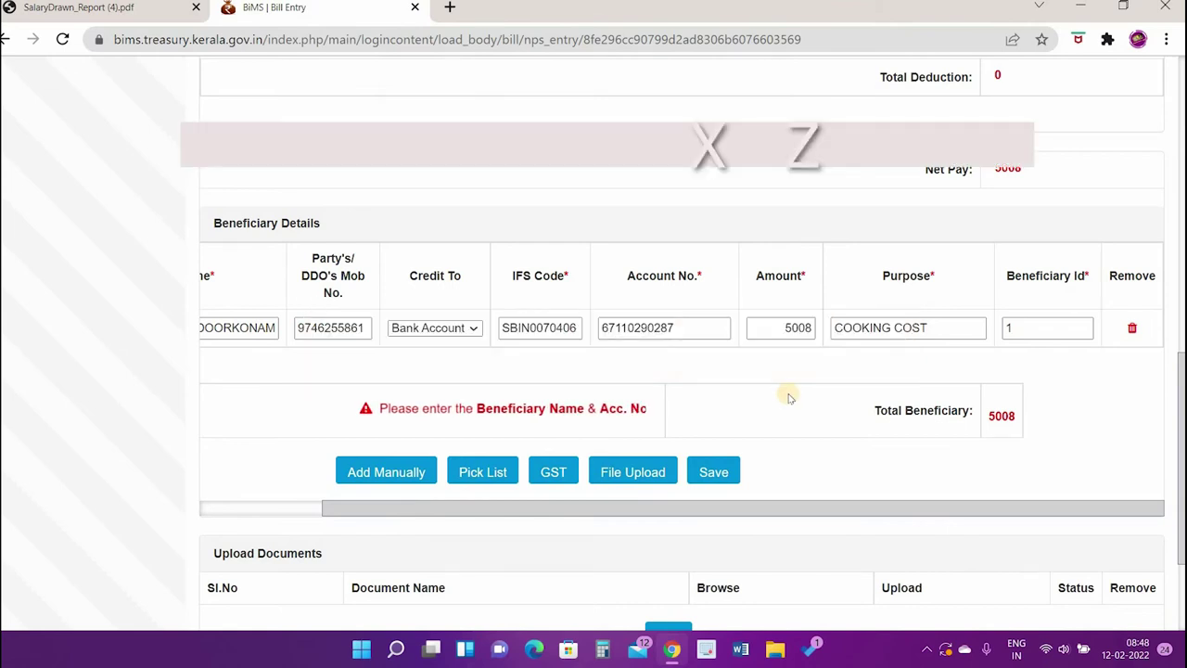
scroll(644, 371, "down", 2)
scroll(371, 397, "down", 1)
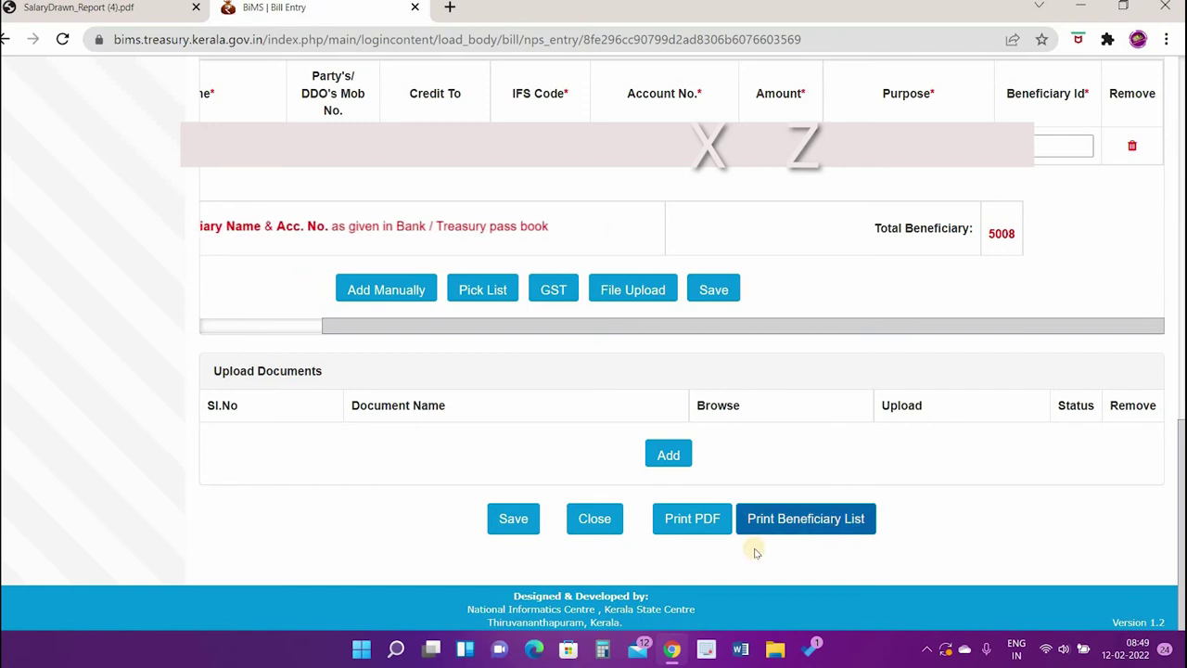
Save the completed contingent payment bill and send it for approval.
left_click(703, 525)
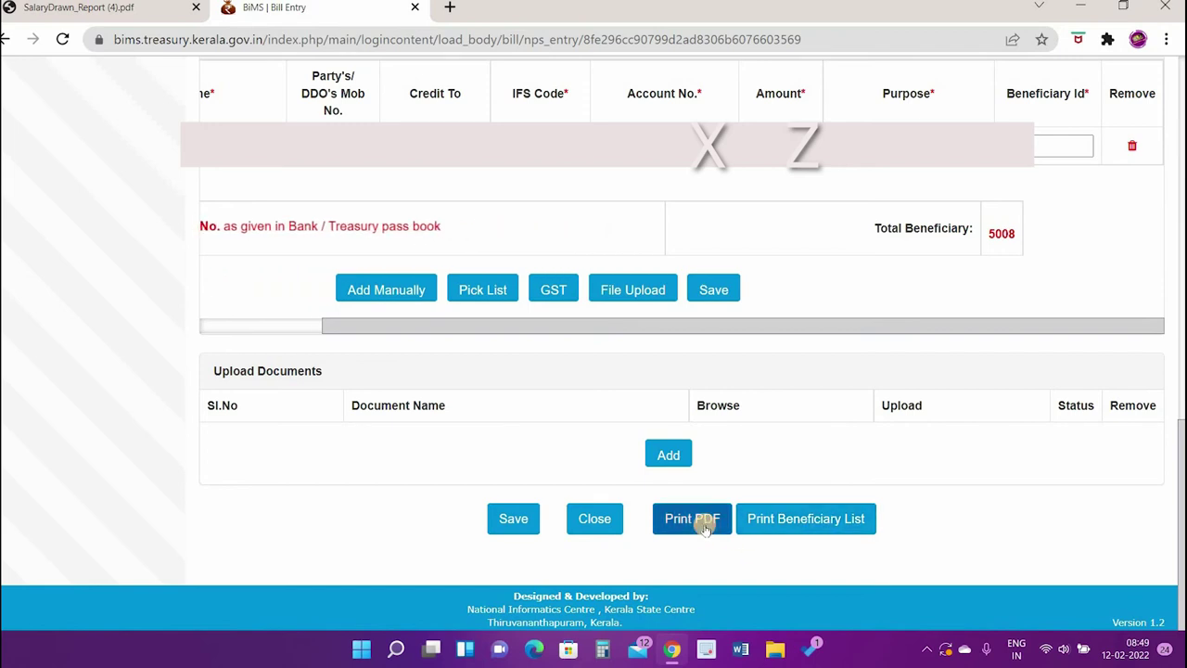
left_click(513, 520)
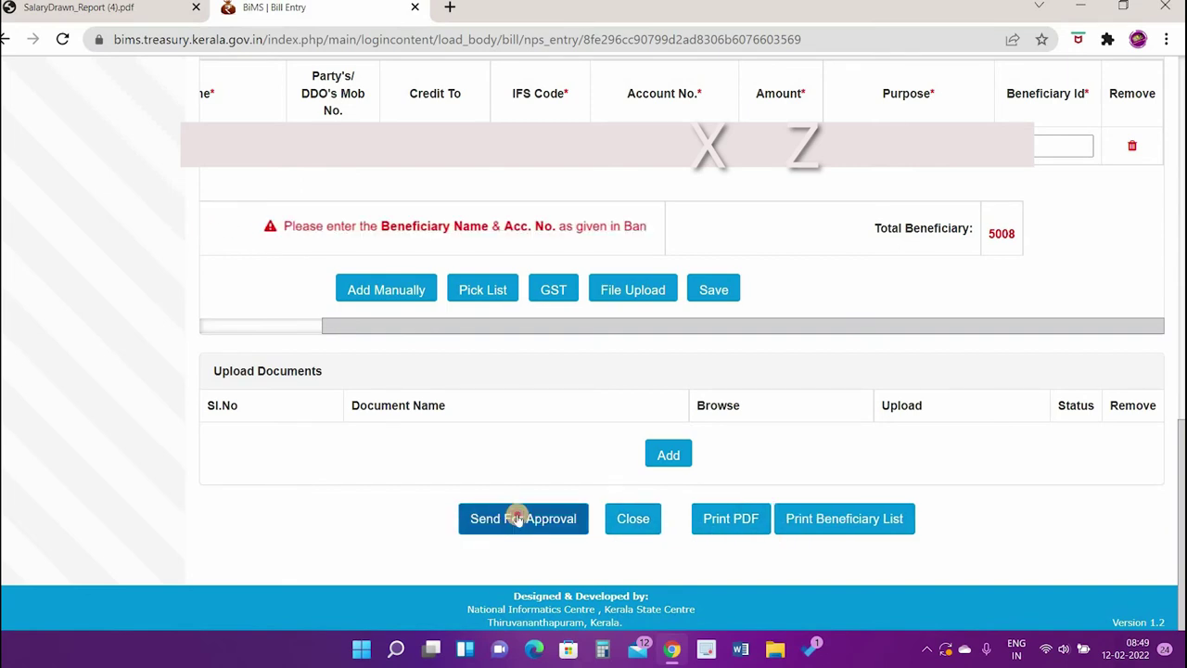
left_click(520, 520)
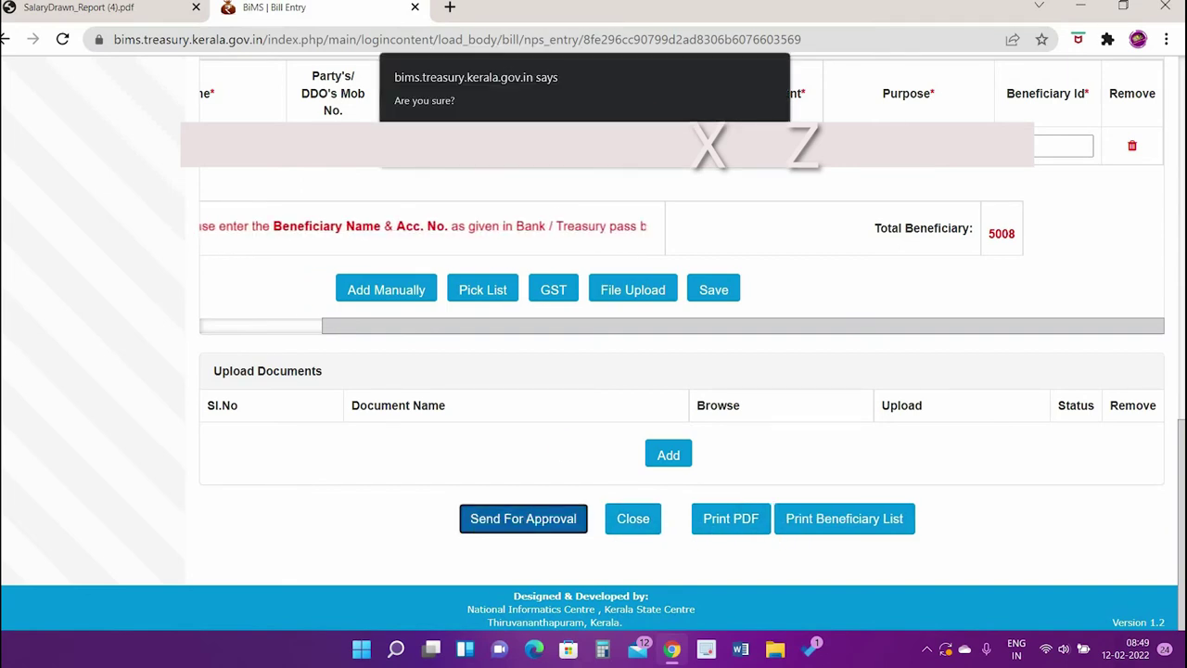
key("Return")
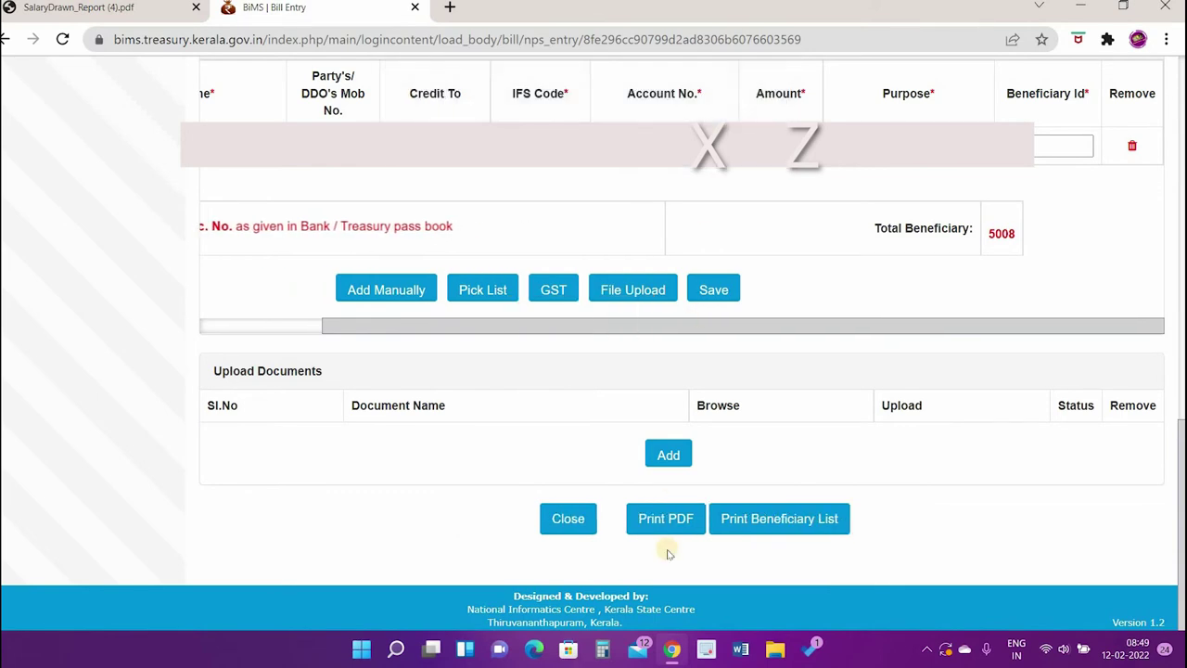
Check the claim and beneficiary entries of the submitted bill, and log out of the current account.
scroll(861, 477, "up", 4)
scroll(860, 478, "up", 1)
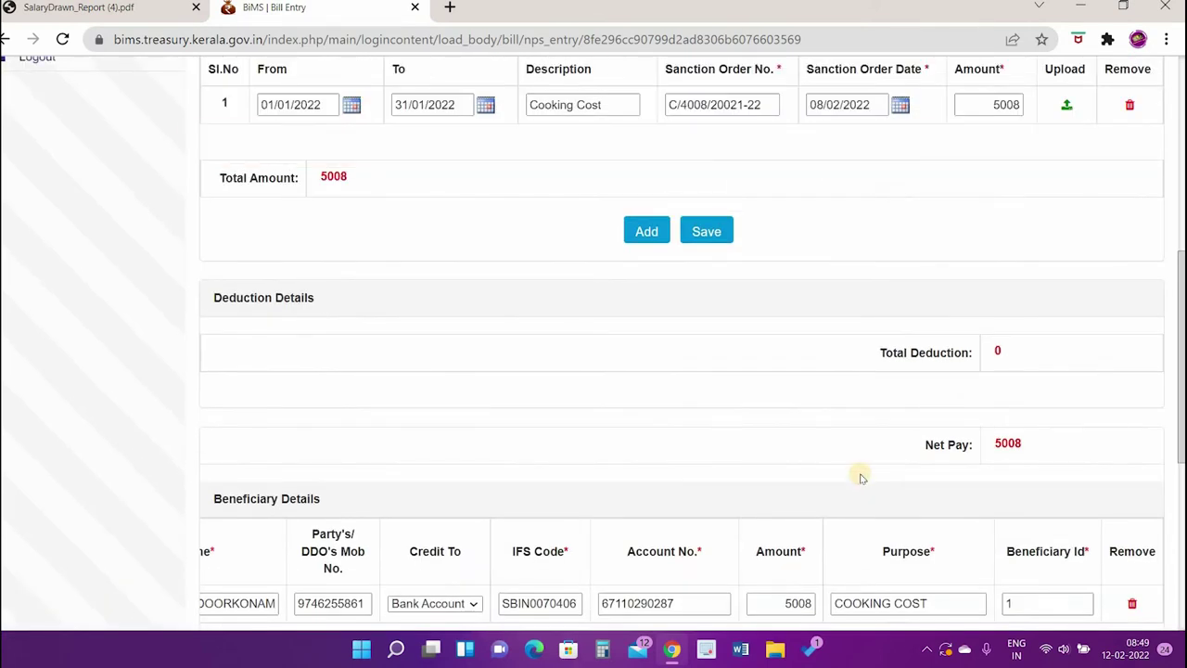
scroll(861, 477, "up", 5)
scroll(38, 528, "down", 10)
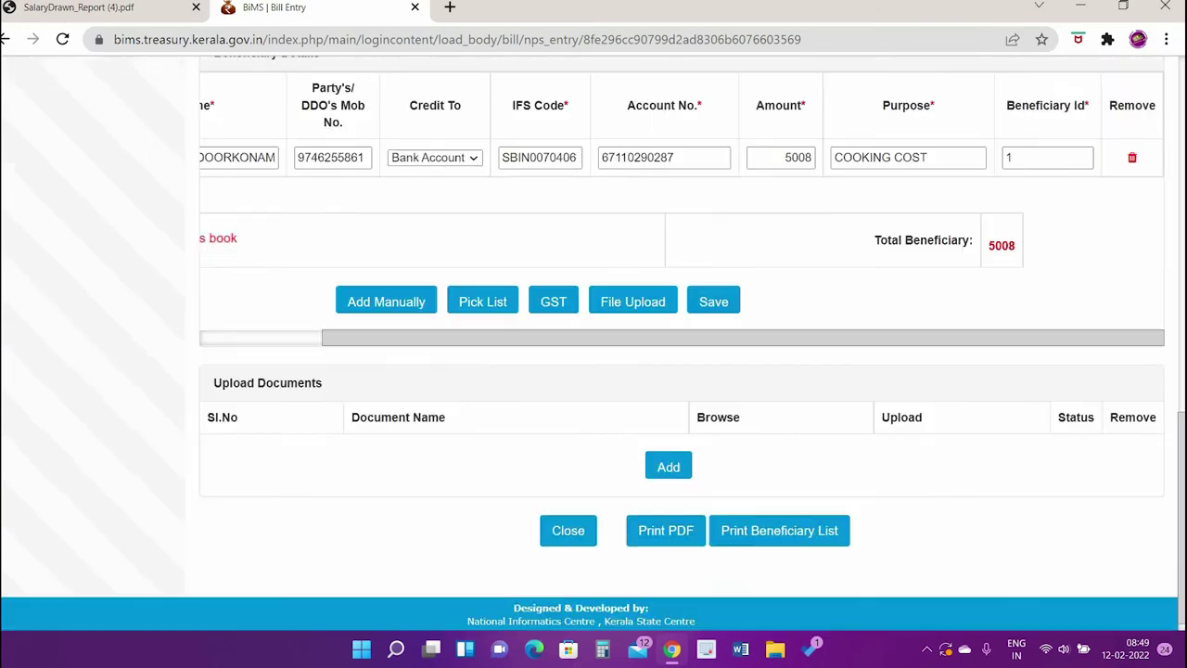
scroll(682, 333, "up", 6)
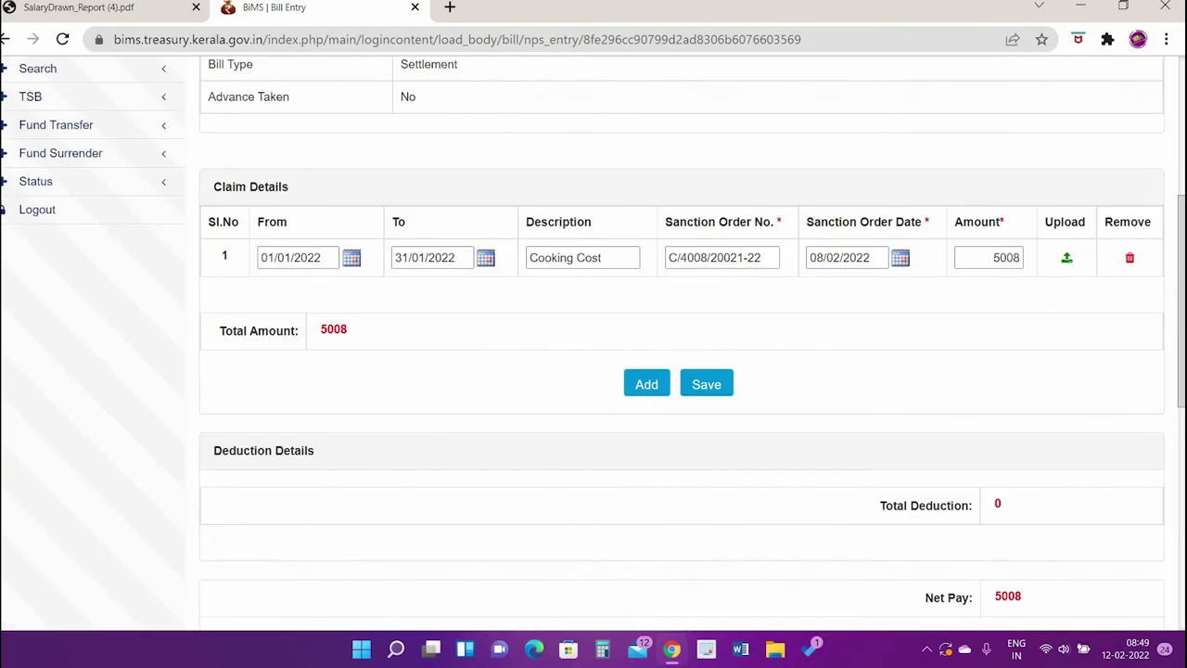
left_click(39, 219)
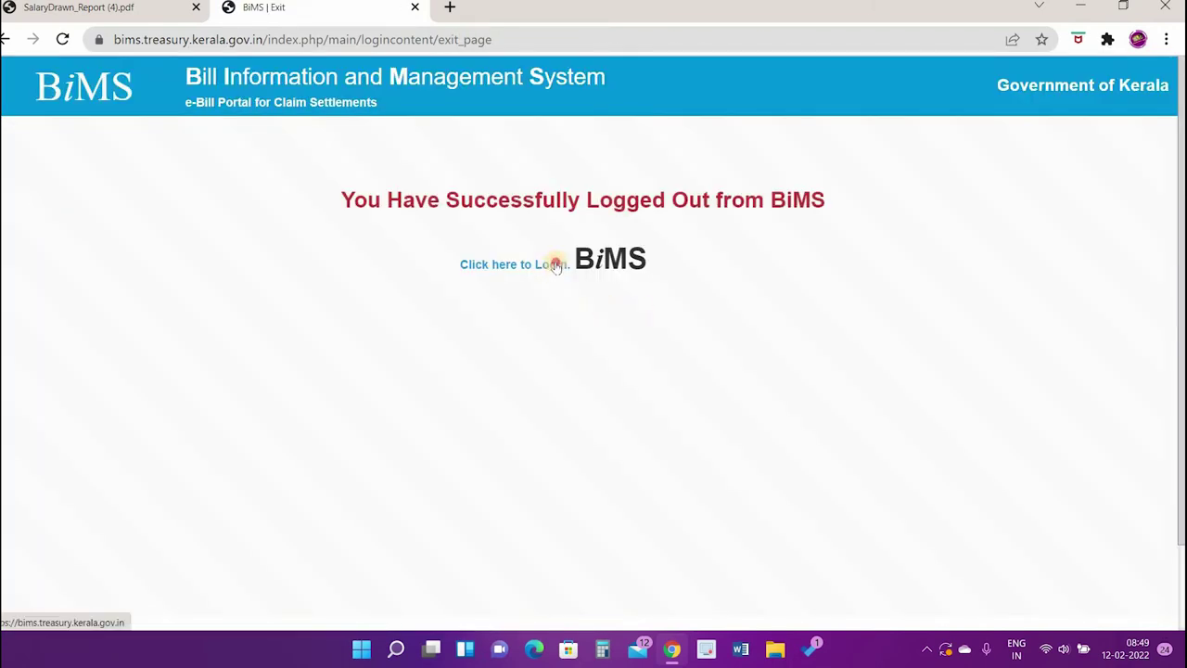
Log in again with the office's admin account, entering its password.
left_click(555, 266)
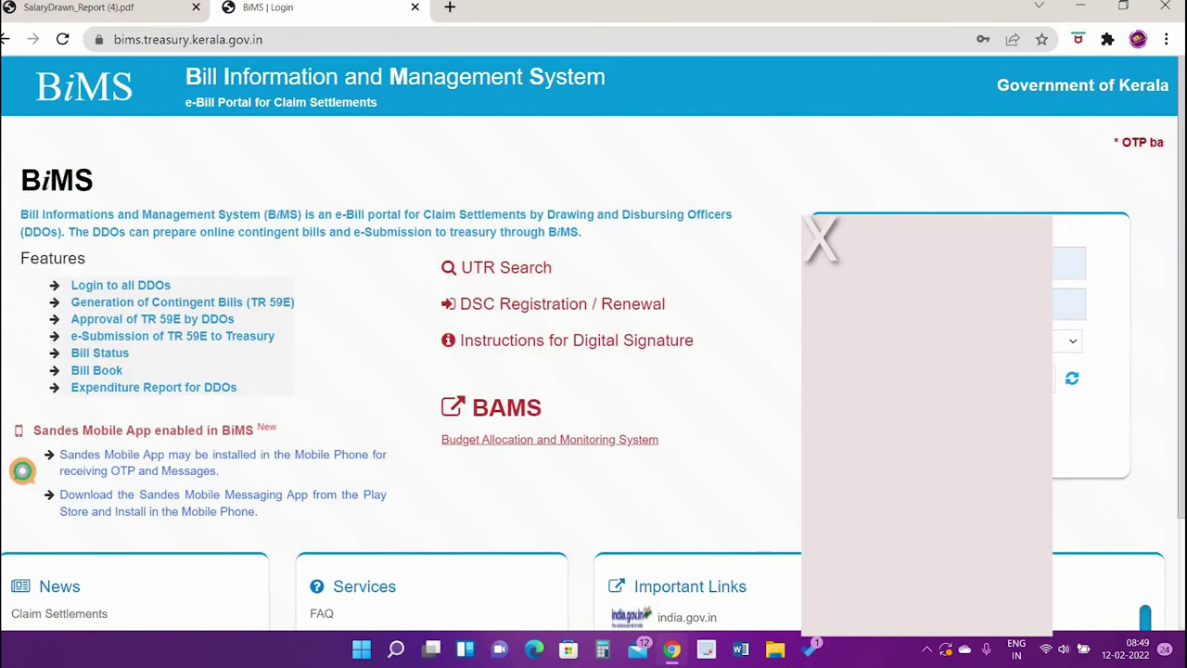
left_click(1068, 303)
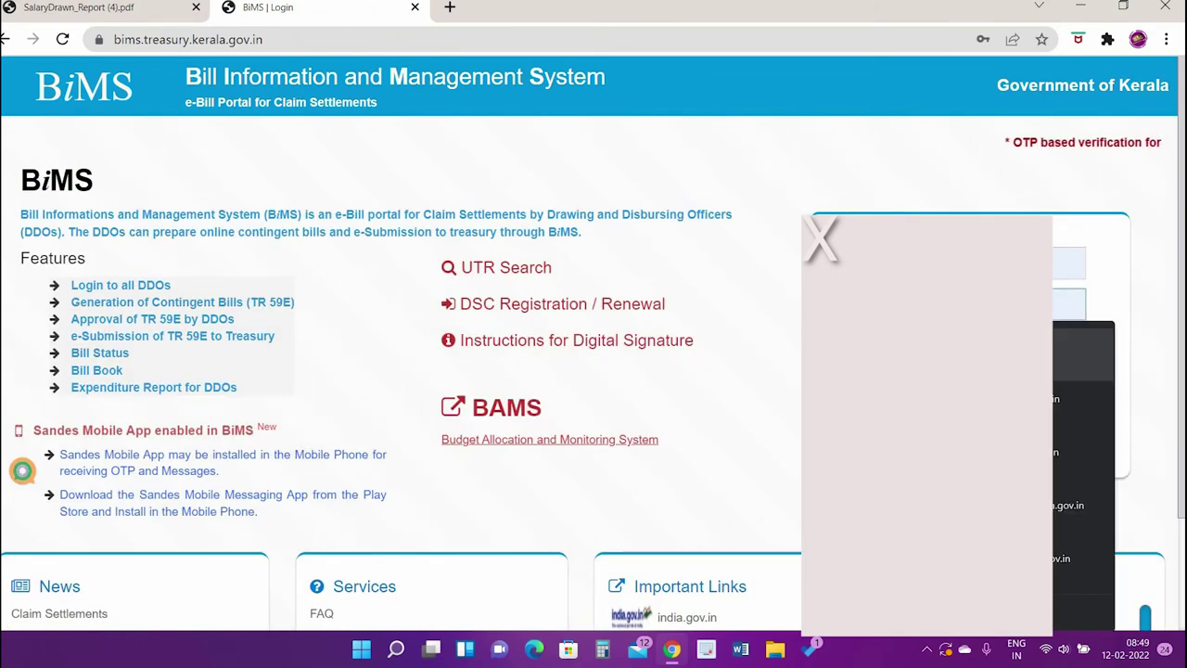
key("Escape")
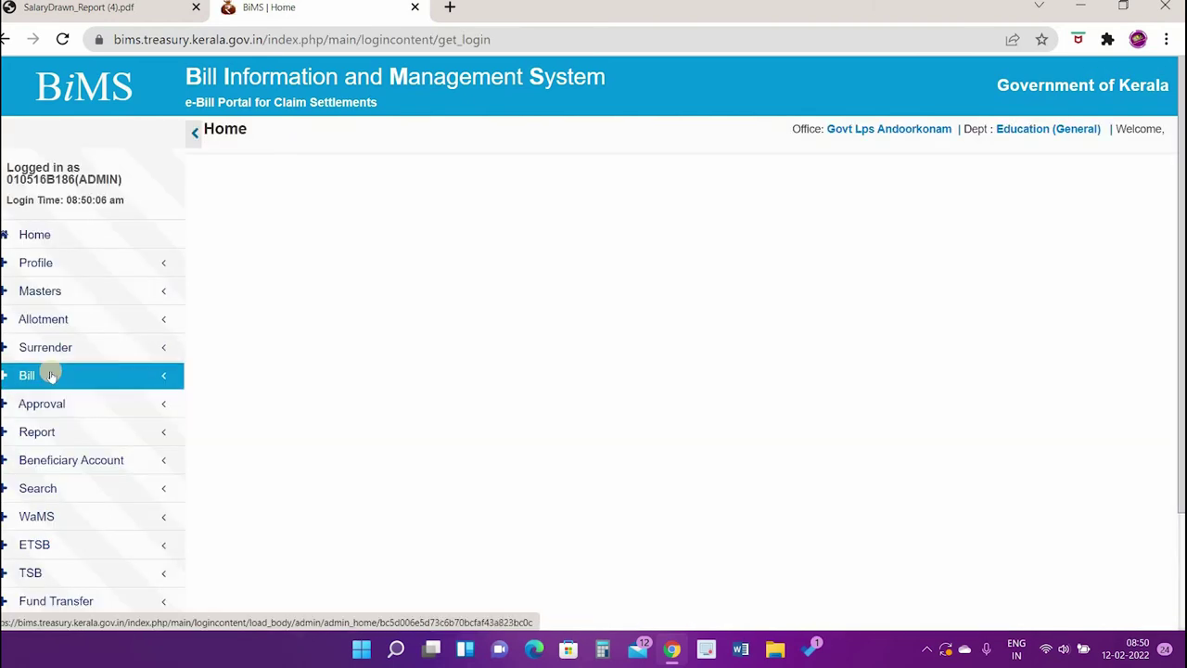
Open the pending contingent payment bill of 5,008 from the bill approval inbox, dismissing the device notification.
left_click(51, 375)
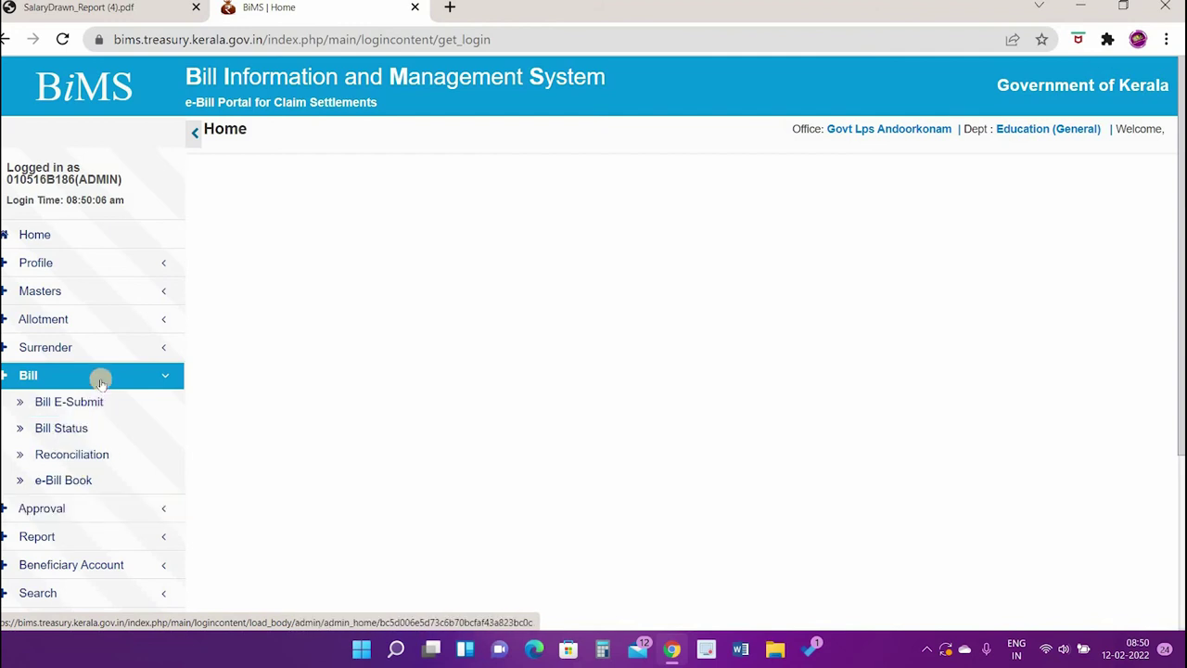
scroll(100, 383, "down", 2)
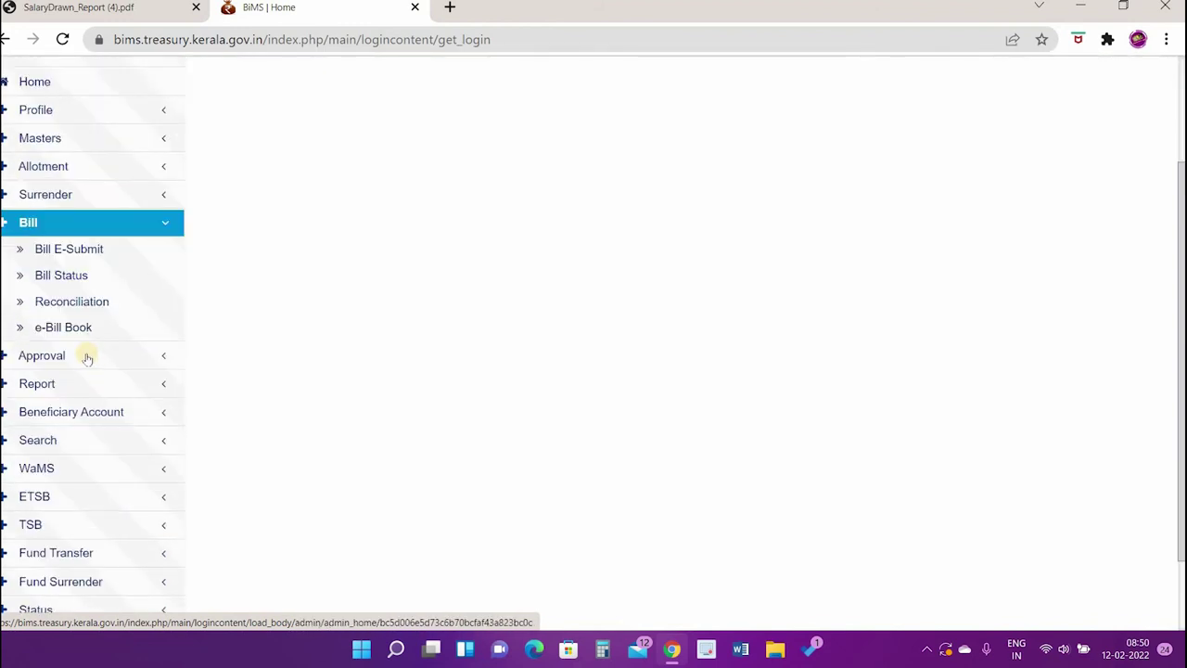
left_click(82, 249)
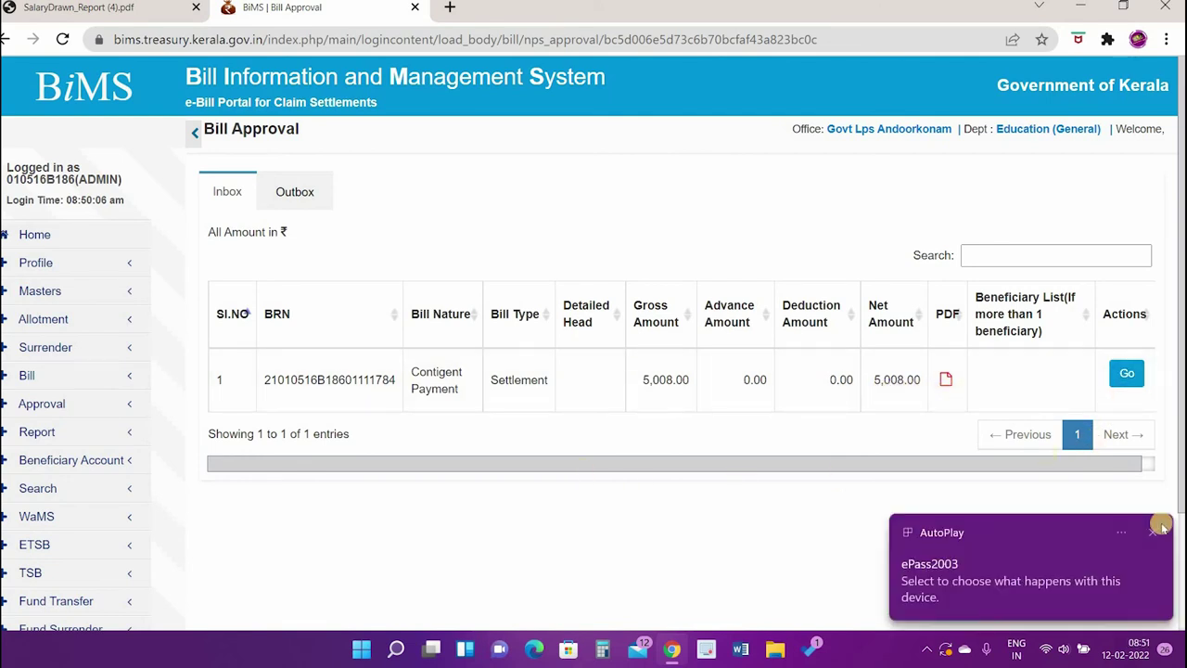
left_click(1151, 532)
left_click(1124, 373)
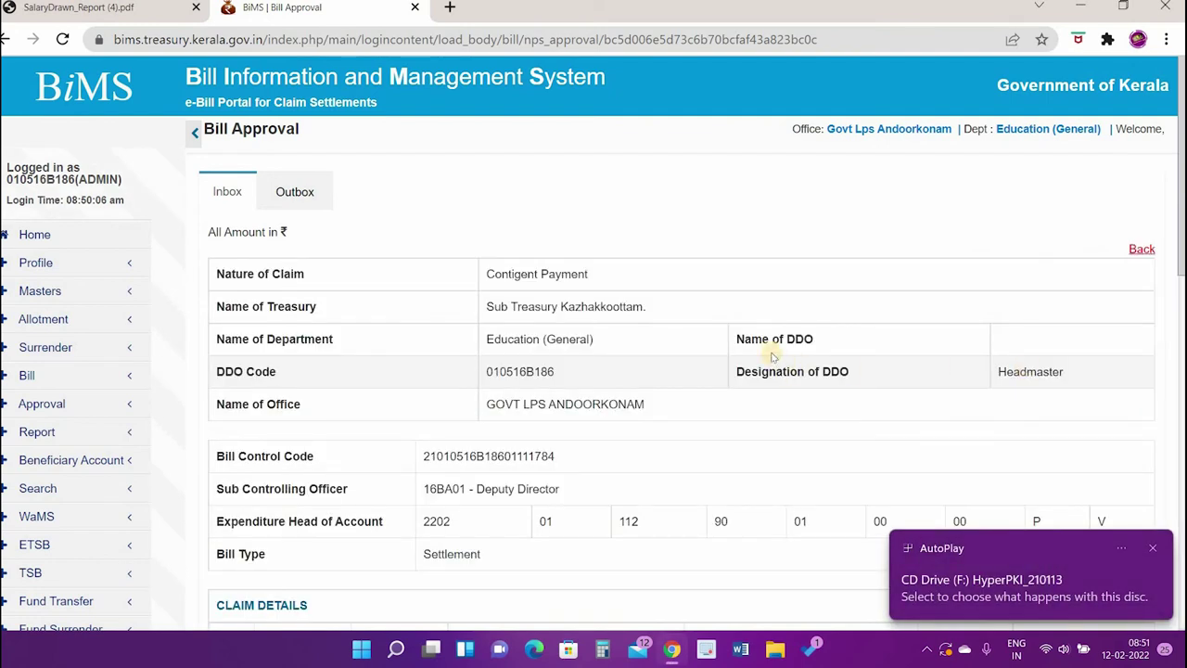
Enter the remark Approved for the bill and choose to approve it.
scroll(772, 357, "down", 6)
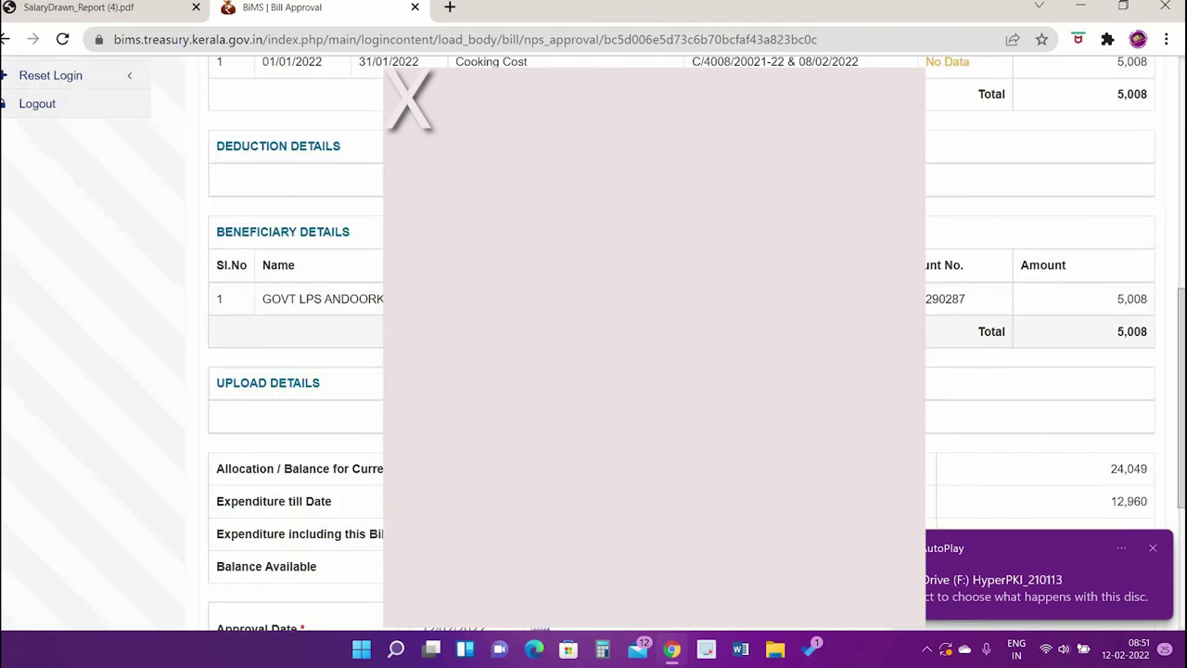
scroll(1027, 319, "down", 3)
left_click(258, 373)
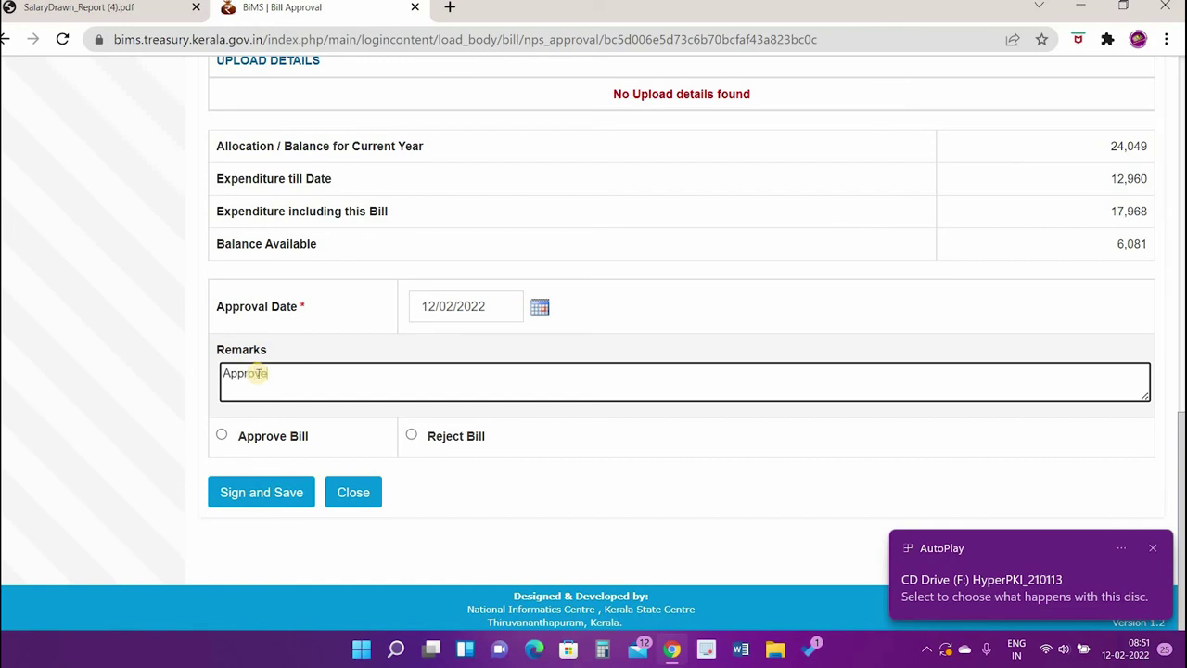
left_click(224, 434)
Sign and save the bill approval with the digital signature, entering the token password, and dismiss the resulting messages.
left_click(261, 492)
left_click(554, 280)
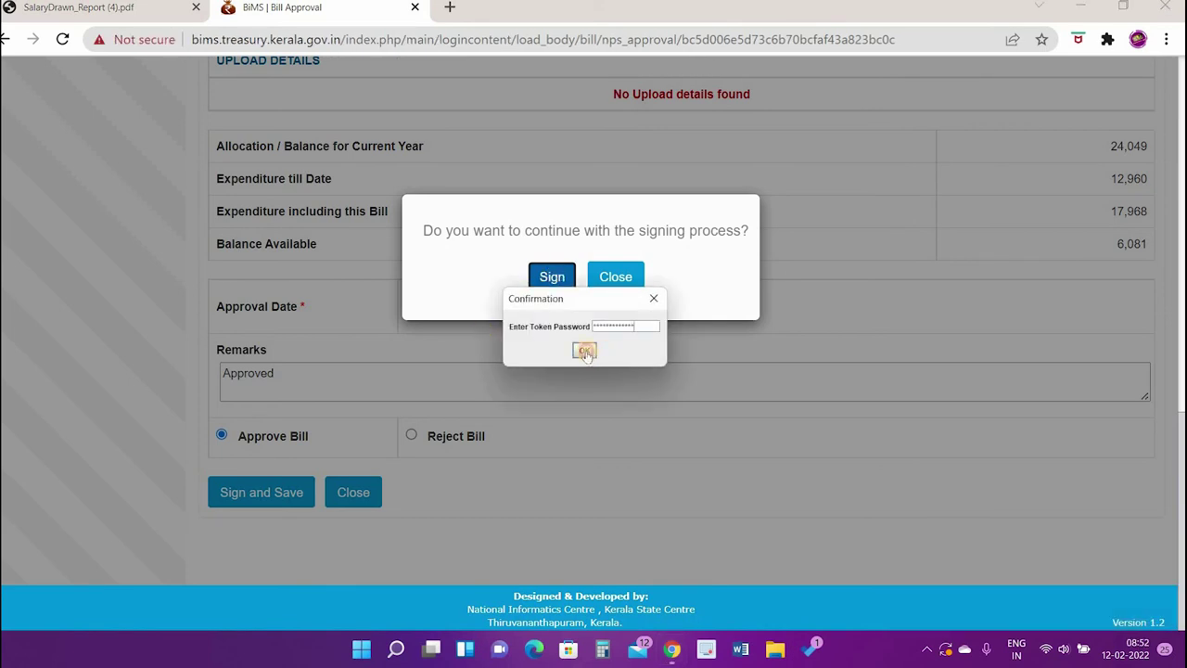
left_click(584, 351)
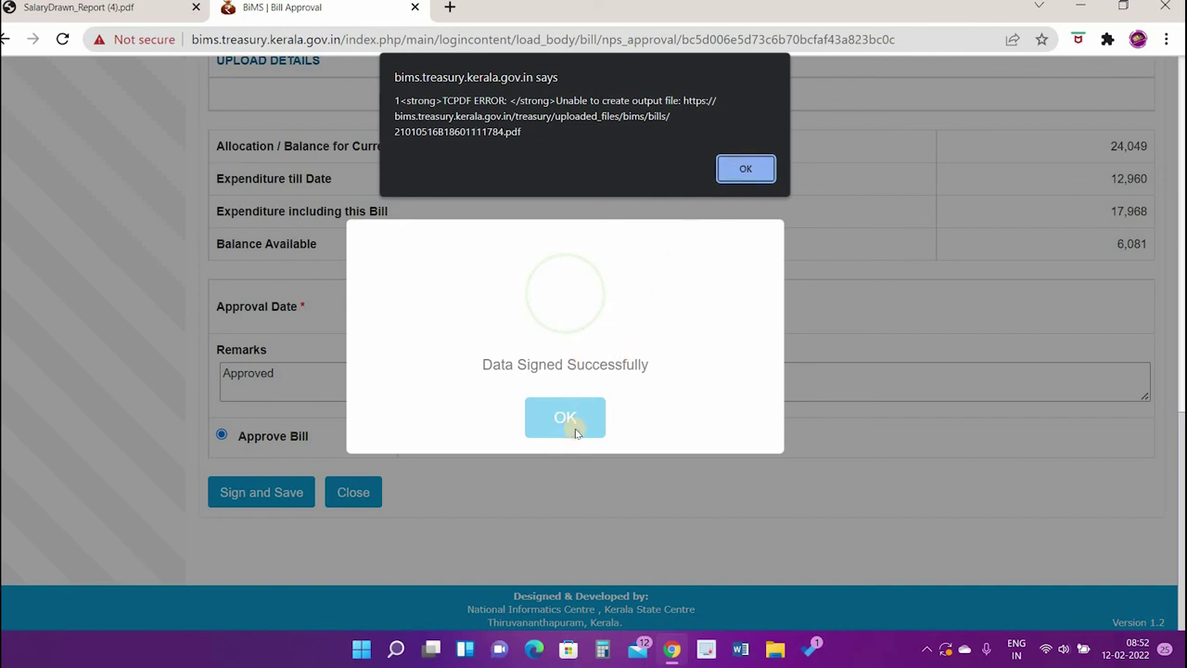
left_click(747, 165)
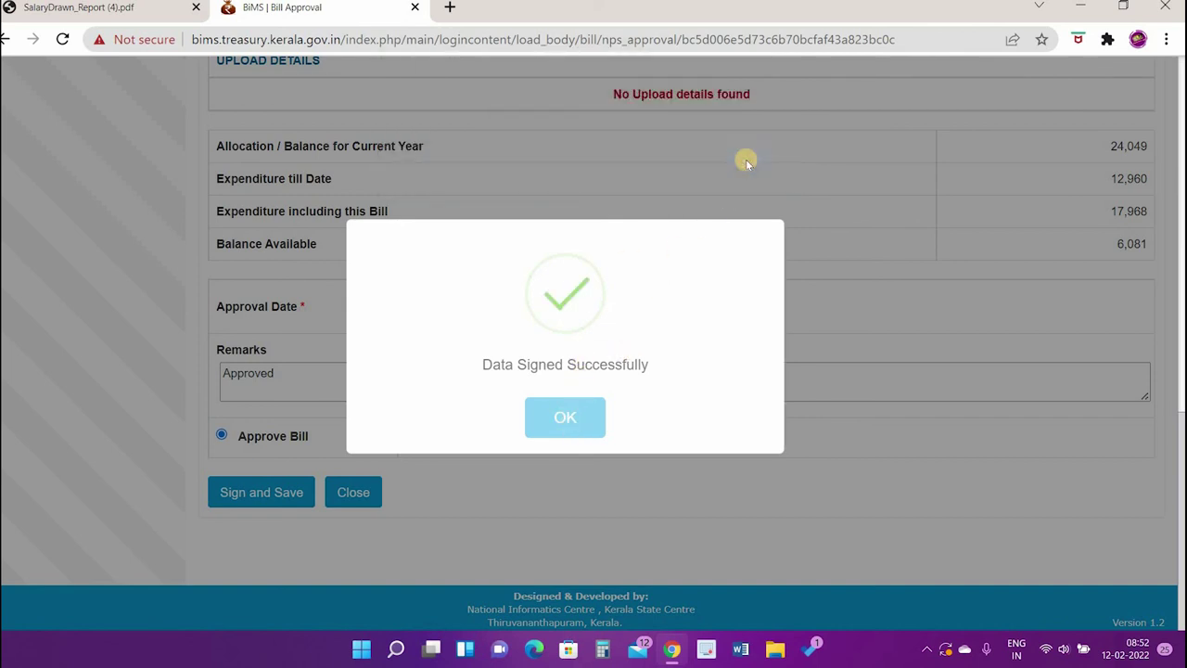
left_click(580, 414)
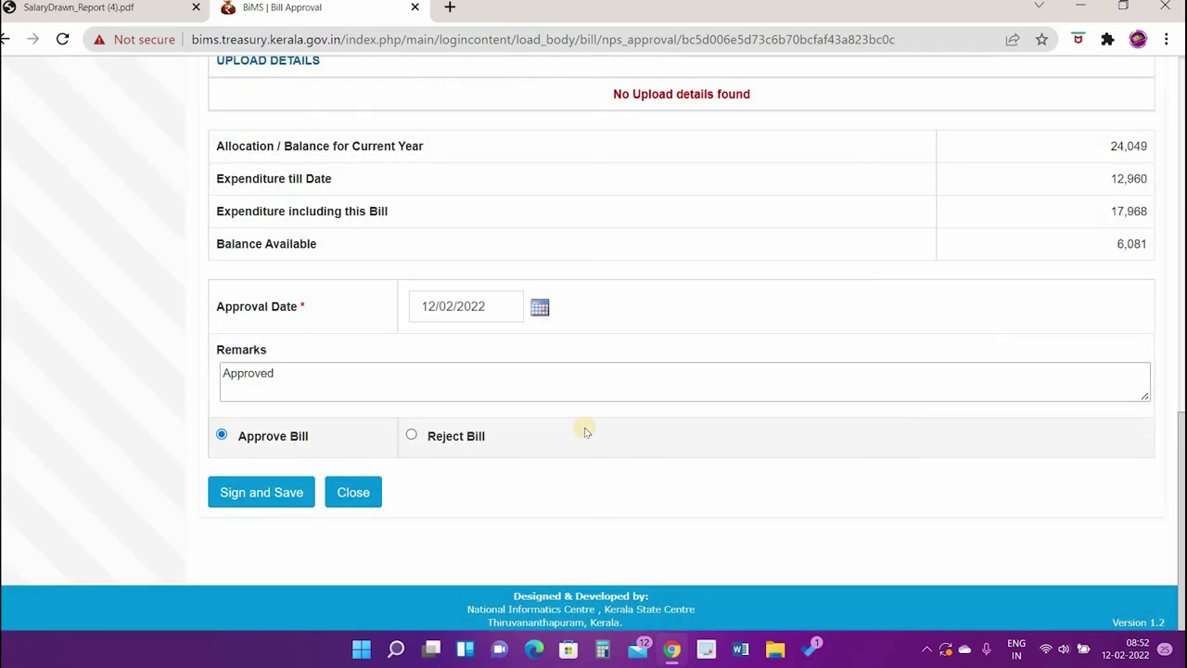
scroll(545, 426, "up", 8)
scroll(278, 352, "down", 3)
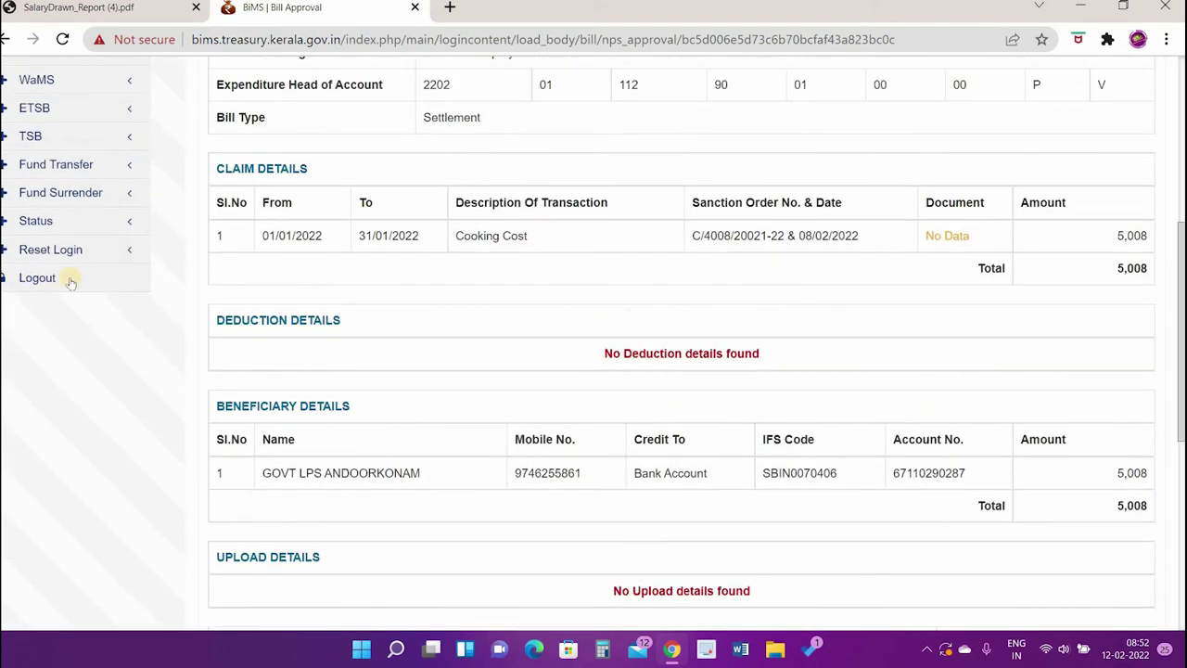
scroll(70, 281, "up", 1)
scroll(70, 281, "up", 2)
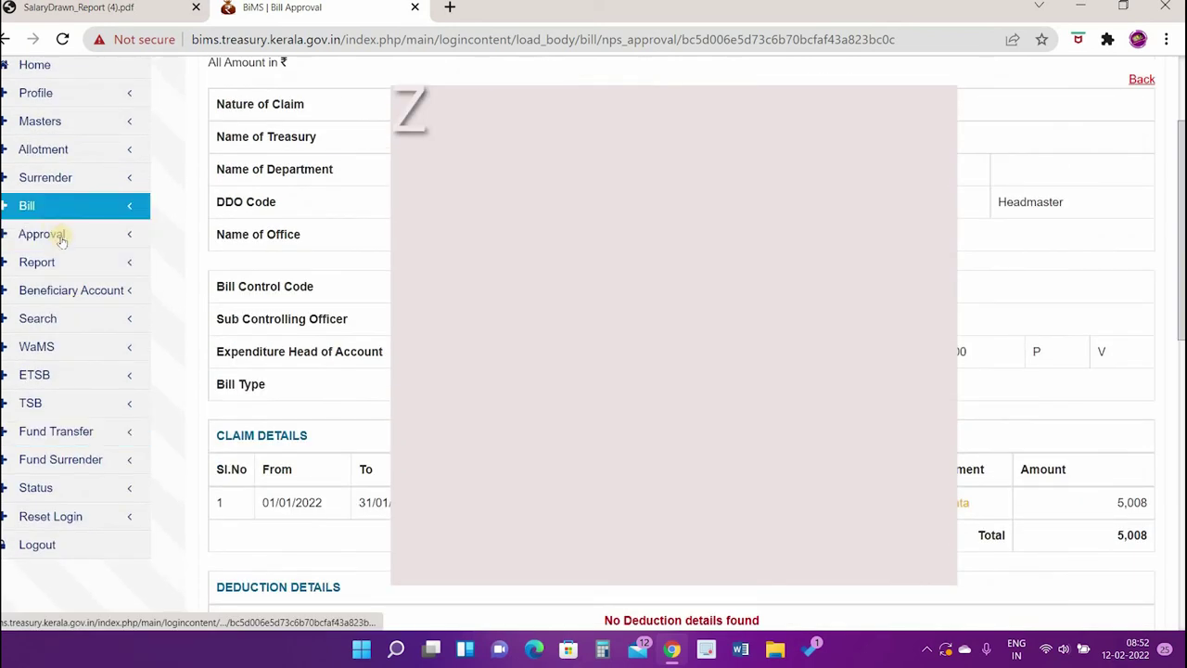